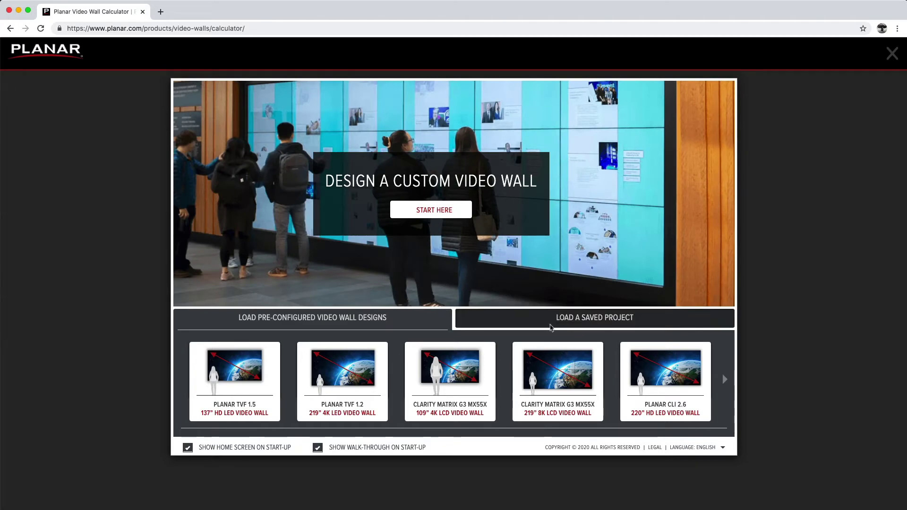
- Show the Load a Saved Project list with its four saved projects, including Conference Room Video Wall
{"action": "left_click", "coordinate": [624, 326]}
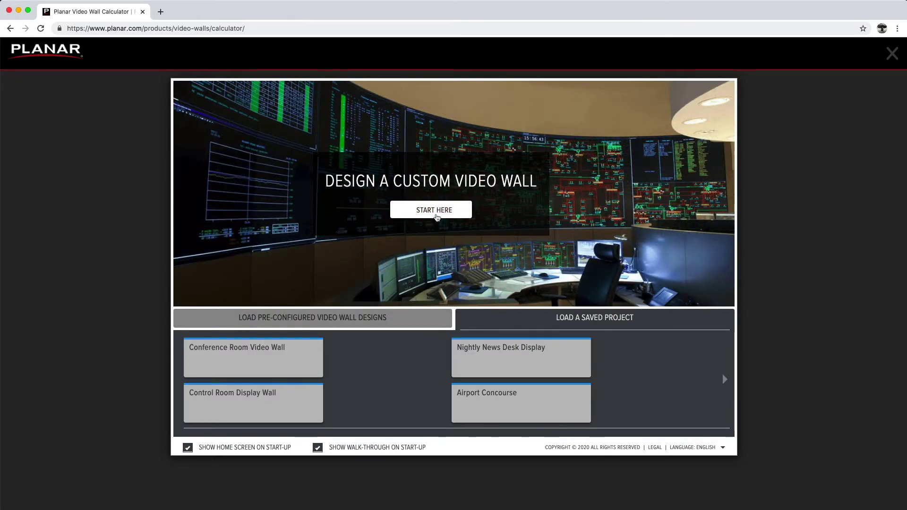
- Begin a custom design, reaching Untitled Project's Design 1 with an 11.95 ft wall in a 30 ft room
{"action": "left_click", "coordinate": [435, 212]}
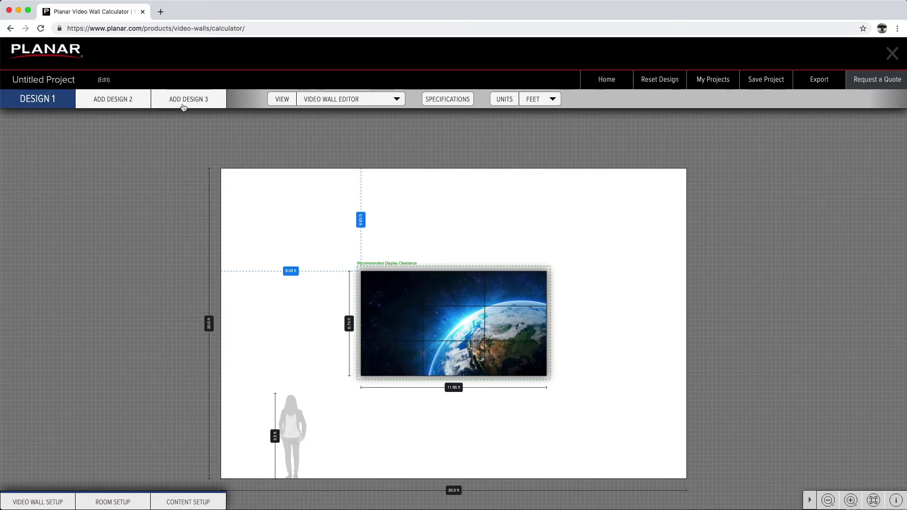
- Cycle Design 1's VIEW through Design Drawing, Power Cabling and the numbered Video Cabling layout
{"action": "left_click", "coordinate": [366, 101]}
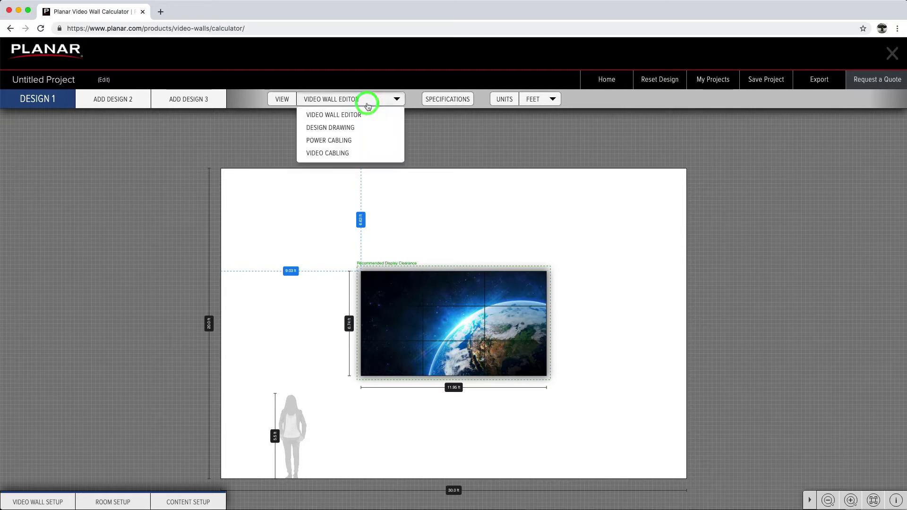
{"action": "left_click", "coordinate": [365, 115]}
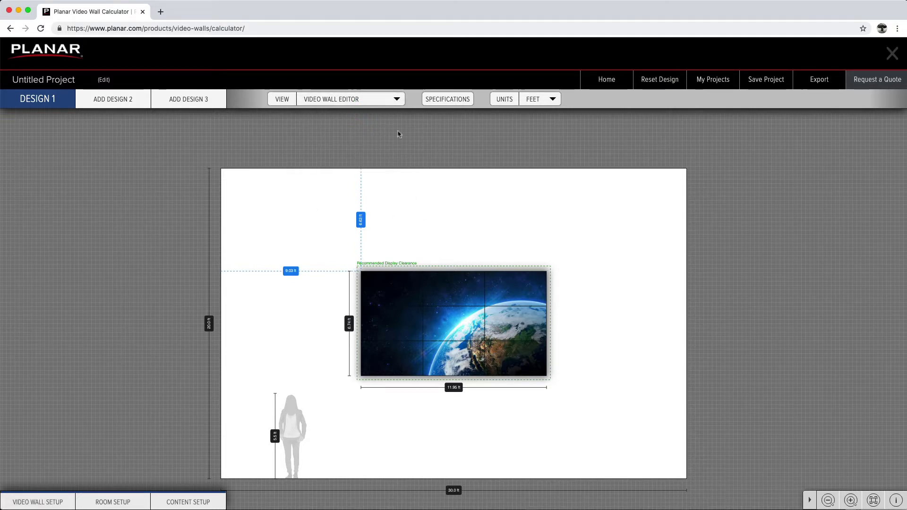
{"action": "left_click", "coordinate": [383, 101]}
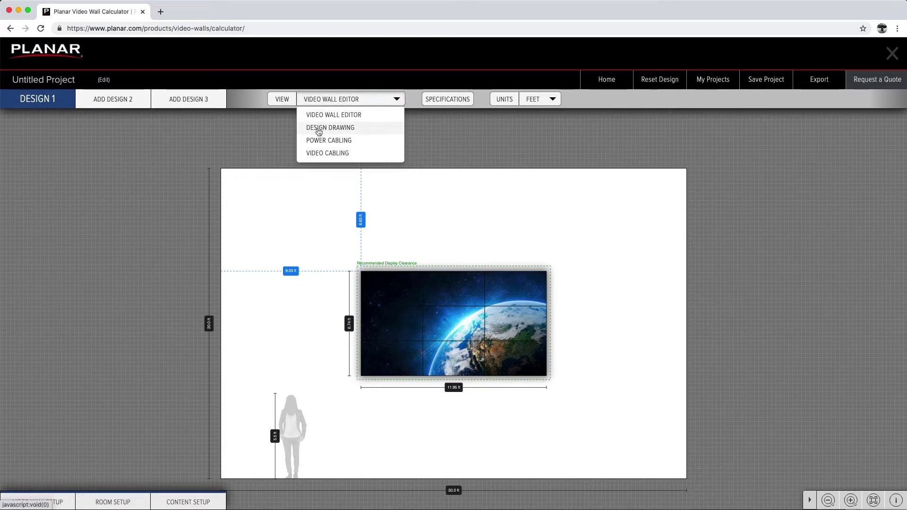
{"action": "left_click", "coordinate": [359, 130]}
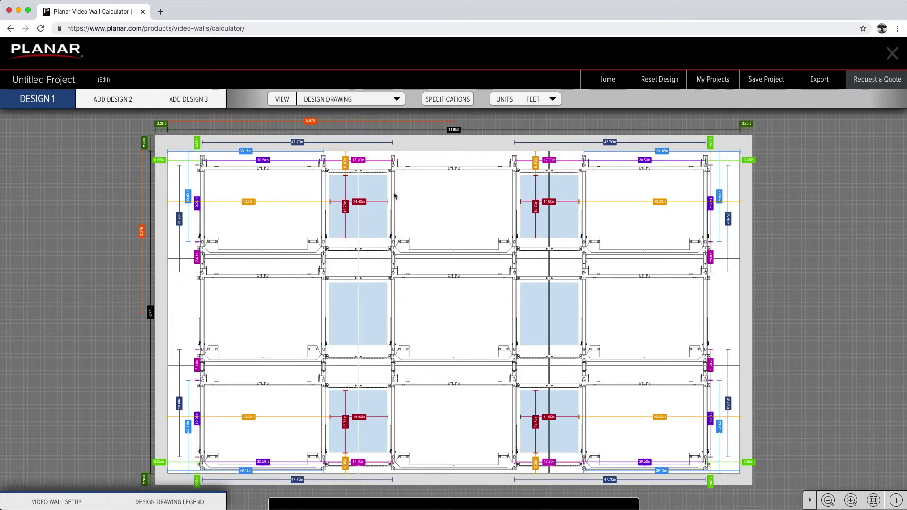
{"action": "left_click", "coordinate": [392, 101]}
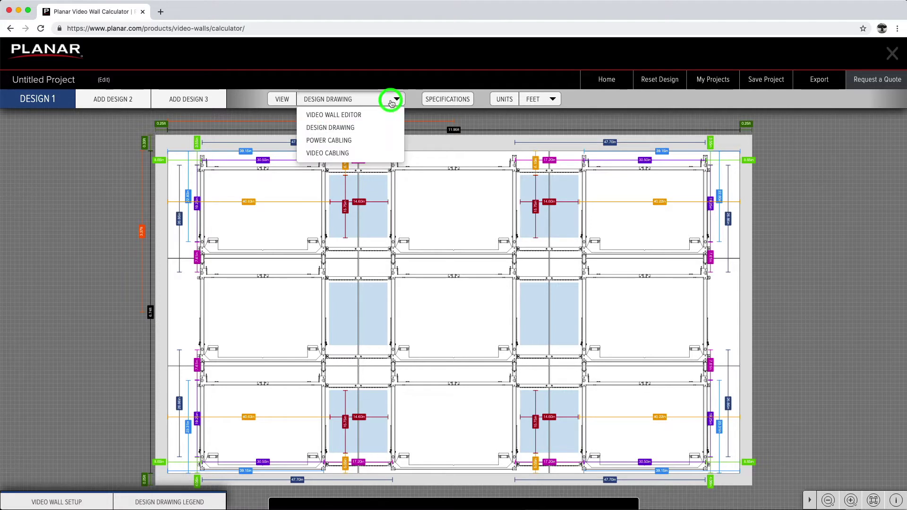
{"action": "left_click", "coordinate": [377, 136]}
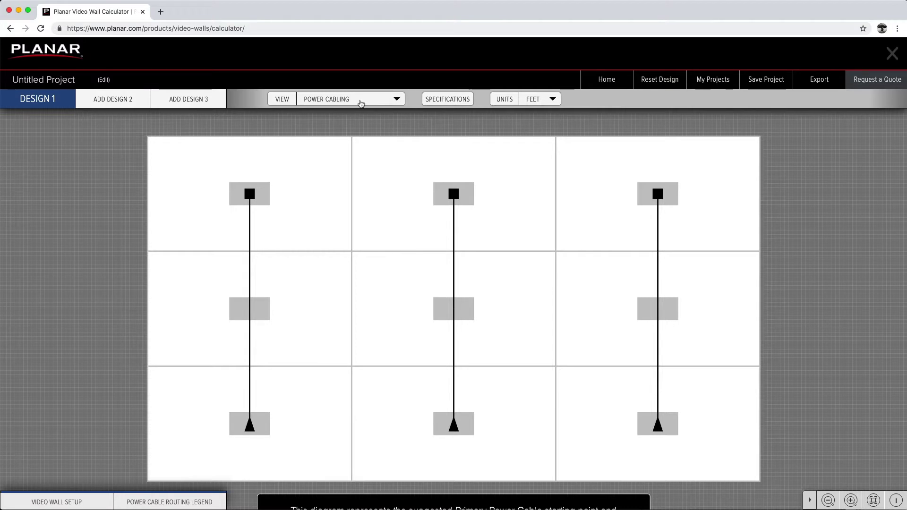
{"action": "left_click", "coordinate": [361, 100]}
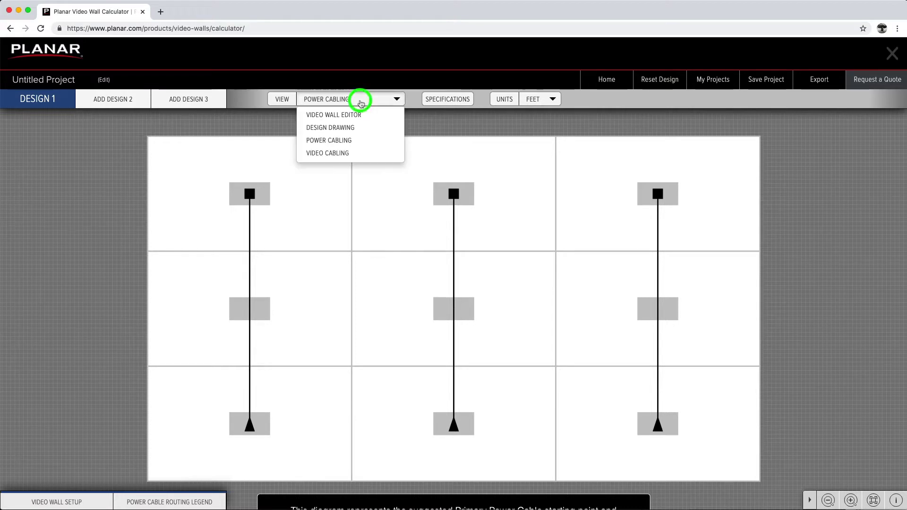
{"action": "left_click", "coordinate": [351, 156]}
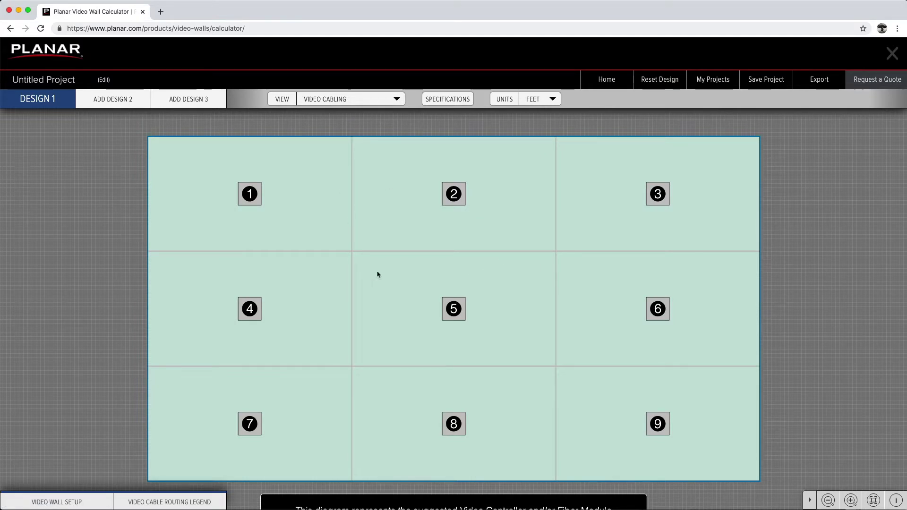
{"action": "left_click", "coordinate": [397, 98]}
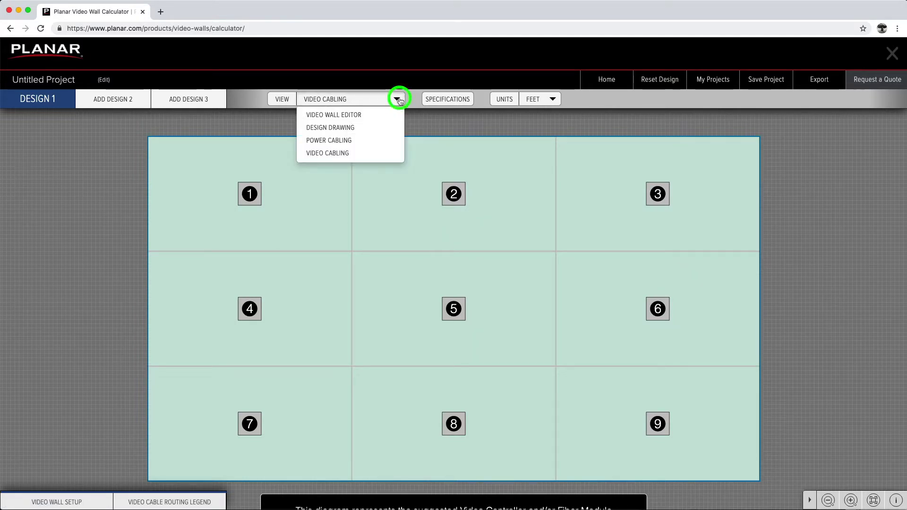
- Return to the Video Wall Editor and scroll through the Specification Data table
{"action": "left_click", "coordinate": [376, 115]}
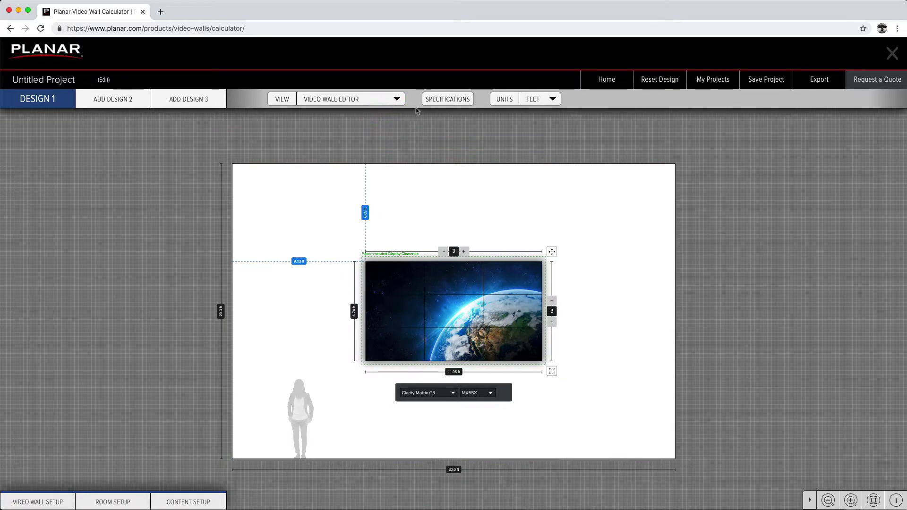
{"action": "left_click", "coordinate": [453, 101]}
{"action": "scroll", "coordinate": [498, 328], "scroll_direction": "down", "scroll_amount": 2}
{"action": "scroll", "coordinate": [498, 327], "scroll_direction": "down", "scroll_amount": 5}
{"action": "scroll", "coordinate": [500, 338], "scroll_direction": "up", "scroll_amount": 5}
{"action": "scroll", "coordinate": [501, 347], "scroll_direction": "up", "scroll_amount": 2}
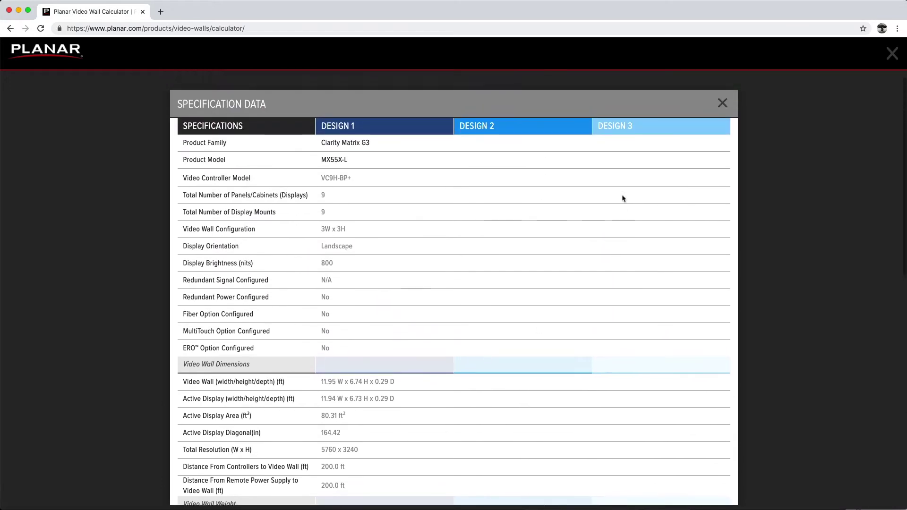
{"action": "left_click", "coordinate": [723, 106]}
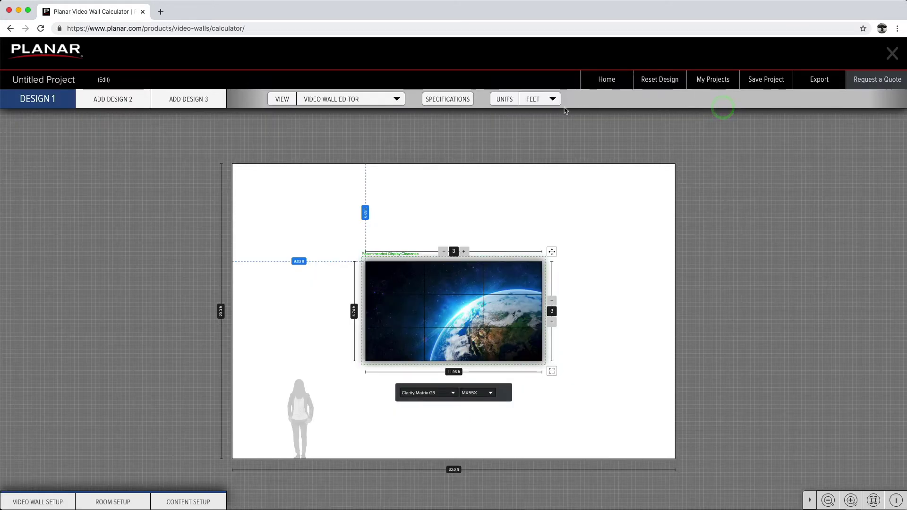
- Keep units in feet and look through the Video Wall, Room and Content Setup panels
{"action": "left_click", "coordinate": [551, 100]}
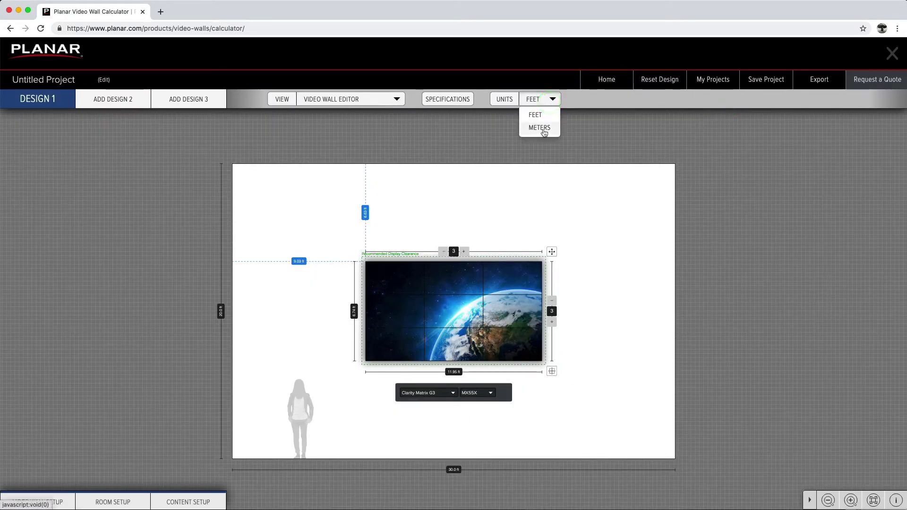
{"action": "left_click", "coordinate": [545, 115]}
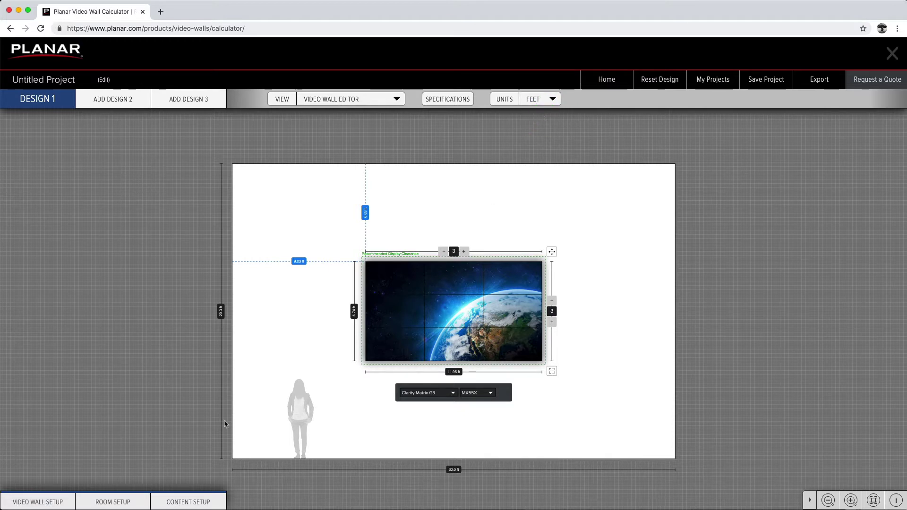
{"action": "left_click", "coordinate": [61, 505]}
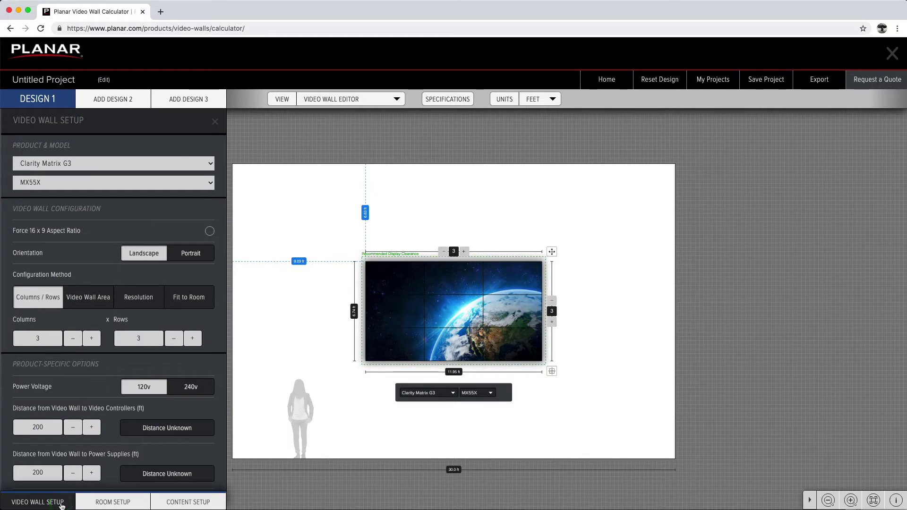
{"action": "left_click", "coordinate": [87, 505]}
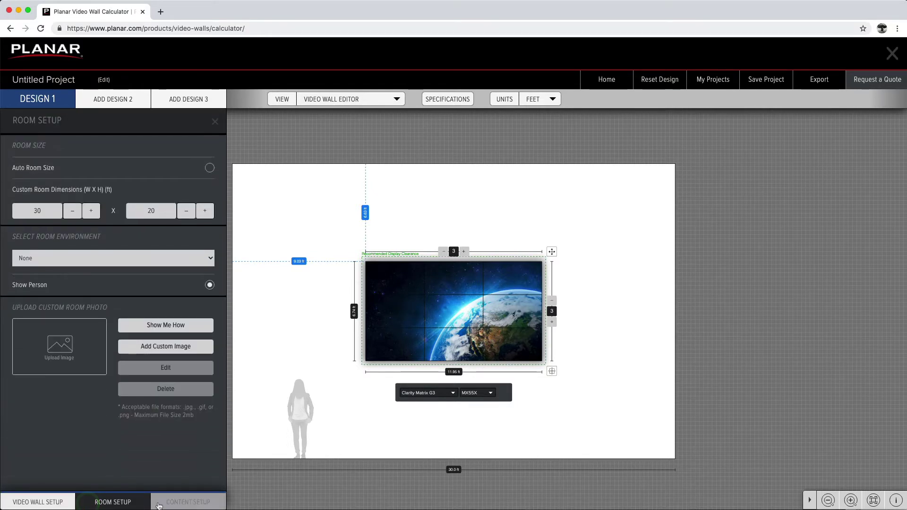
{"action": "left_click", "coordinate": [158, 506]}
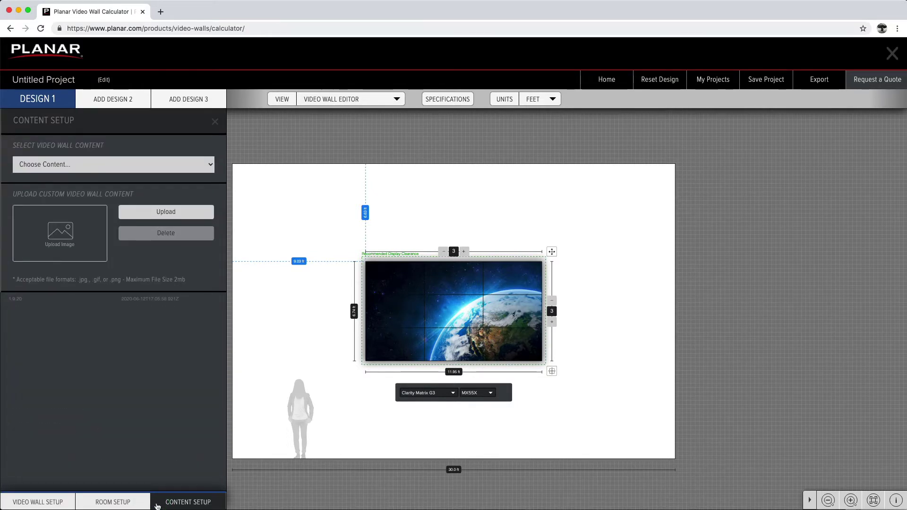
{"action": "left_click", "coordinate": [158, 506]}
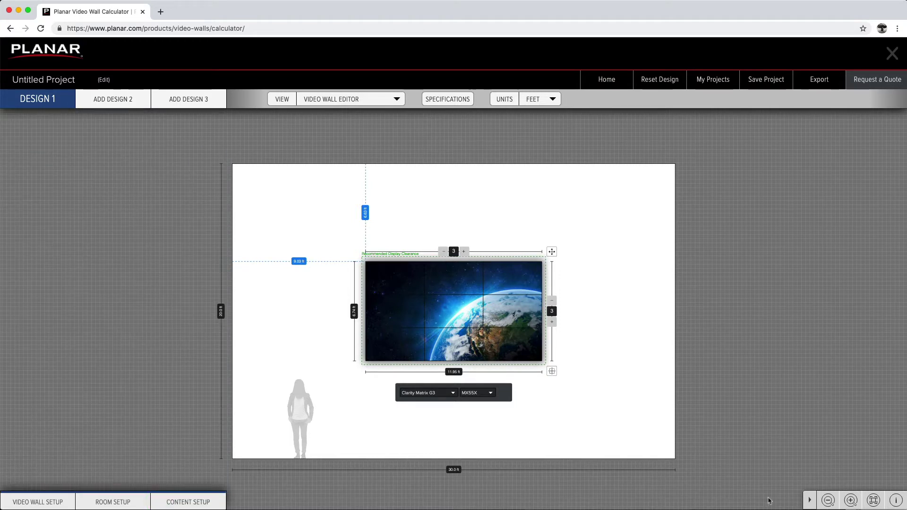
- Zoom the room drawing out and in, fit it, and toggle dimensions to include the figure's height
{"action": "left_click", "coordinate": [828, 500]}
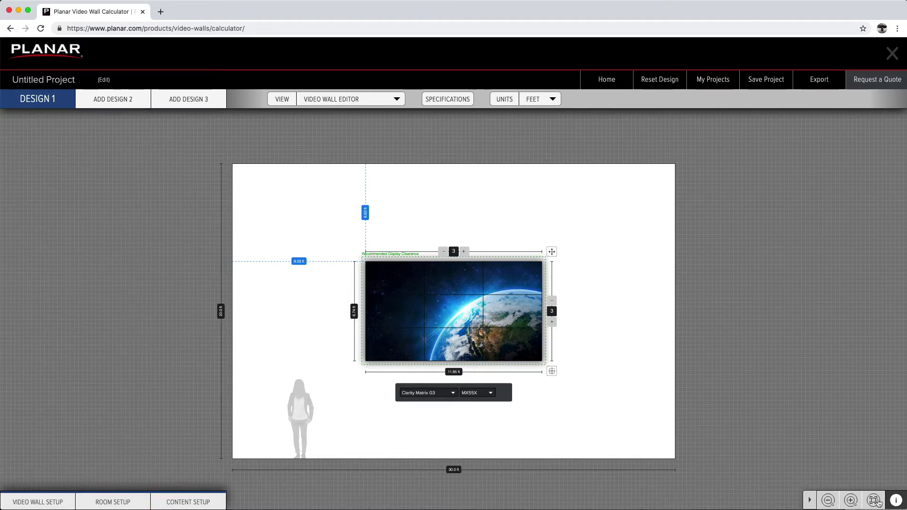
{"action": "left_click", "coordinate": [829, 501]}
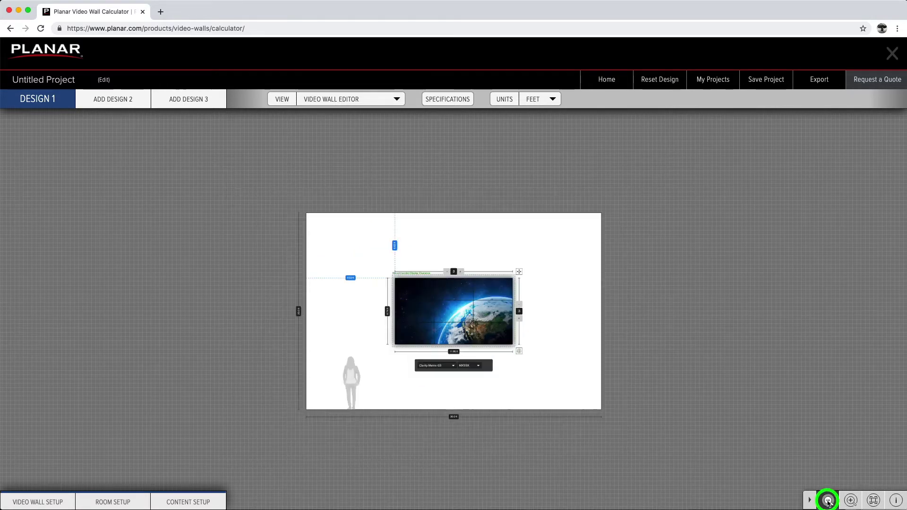
{"action": "left_click", "coordinate": [828, 501]}
{"action": "left_click", "coordinate": [849, 501]}
{"action": "left_click", "coordinate": [850, 501]}
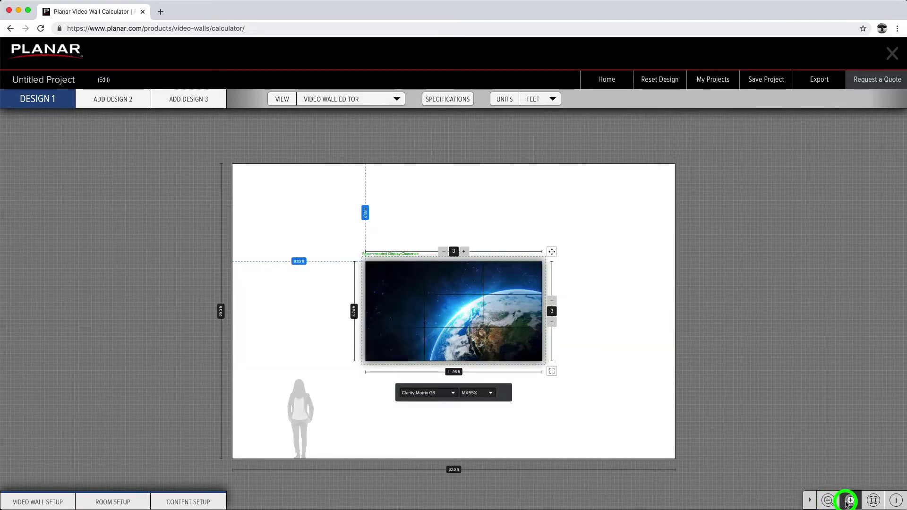
{"action": "left_click", "coordinate": [850, 501]}
{"action": "left_click", "coordinate": [875, 501]}
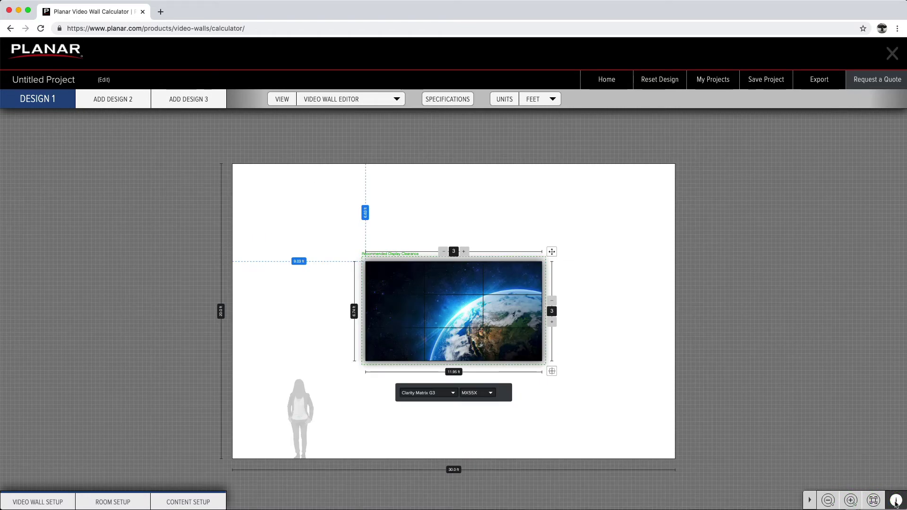
{"action": "left_click", "coordinate": [896, 502]}
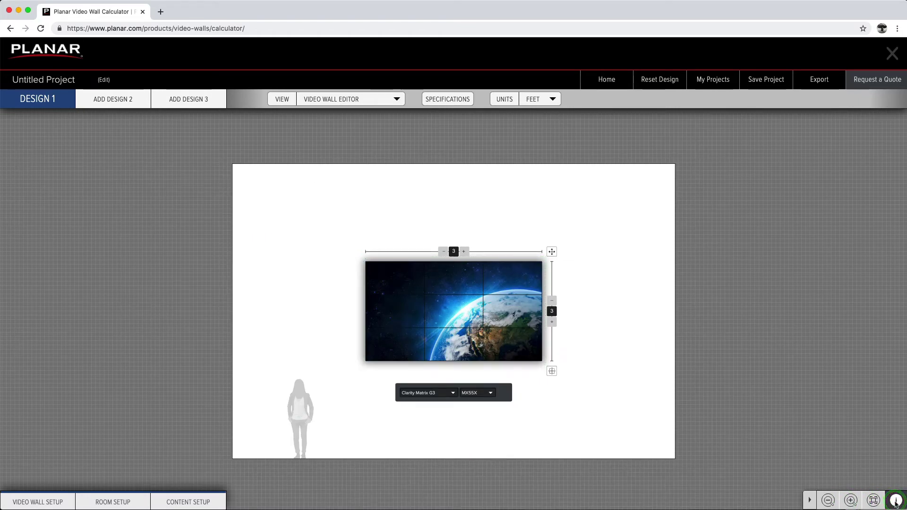
{"action": "left_click", "coordinate": [895, 503]}
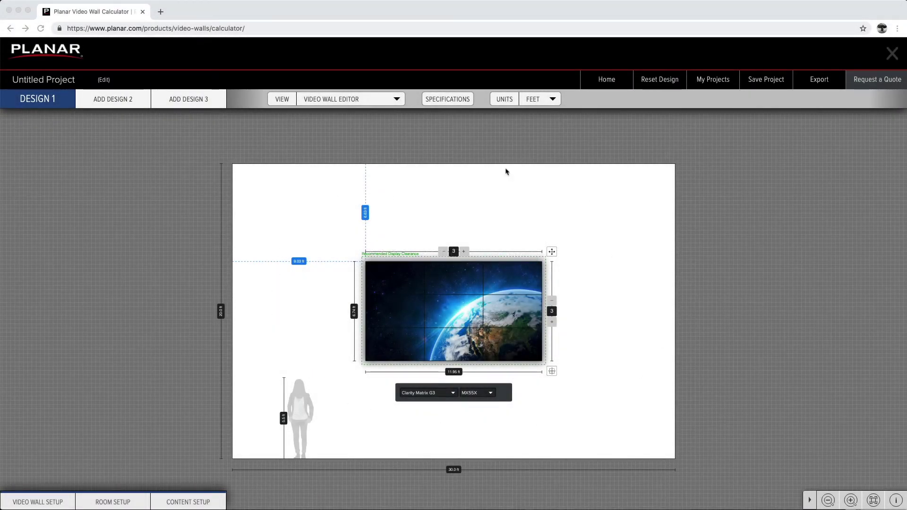
- Grow the wall to 5 columns by 4 rows, keeping Clarity Matrix G3 MX55X panels
{"action": "left_click", "coordinate": [464, 252]}
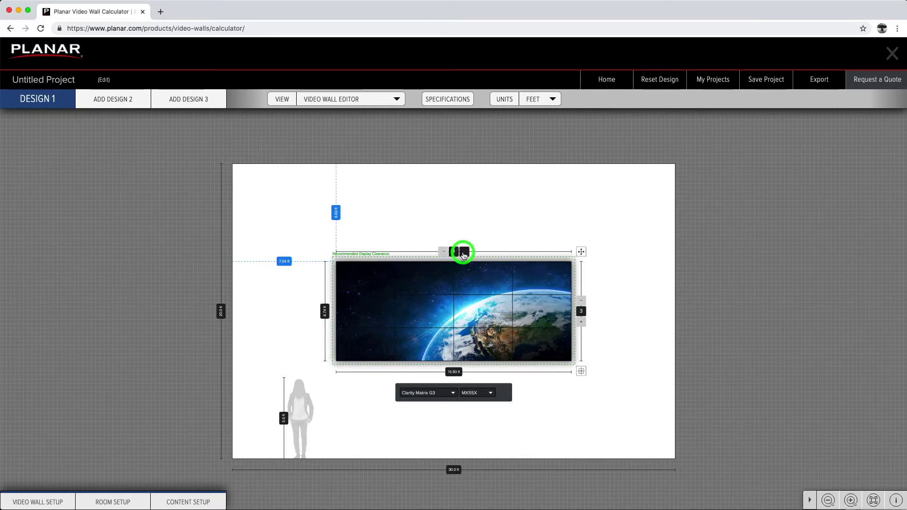
{"action": "left_click", "coordinate": [464, 253]}
{"action": "left_click", "coordinate": [611, 322]}
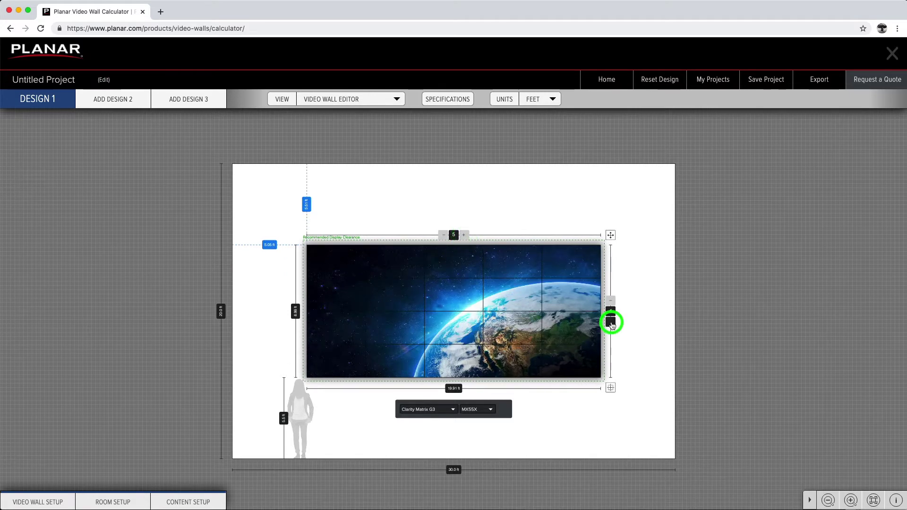
{"action": "left_click", "coordinate": [610, 299]}
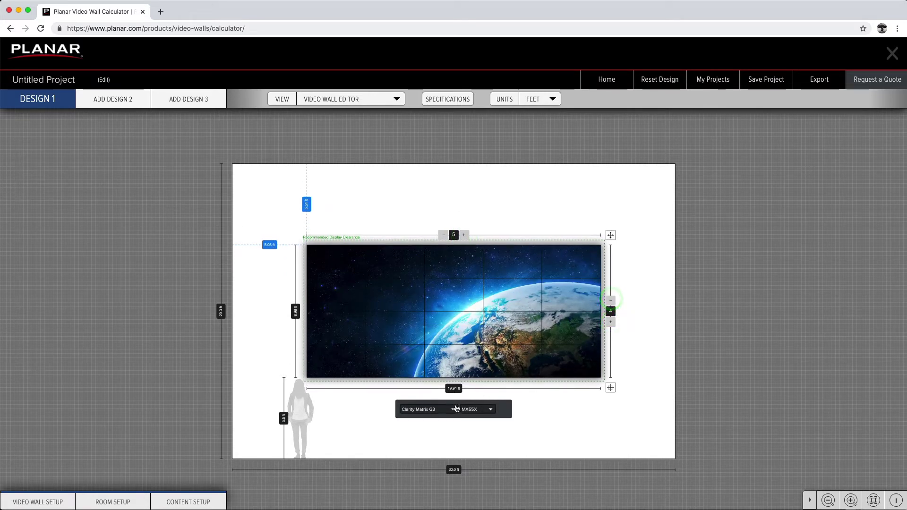
{"action": "left_click", "coordinate": [454, 409]}
{"action": "left_click", "coordinate": [483, 410]}
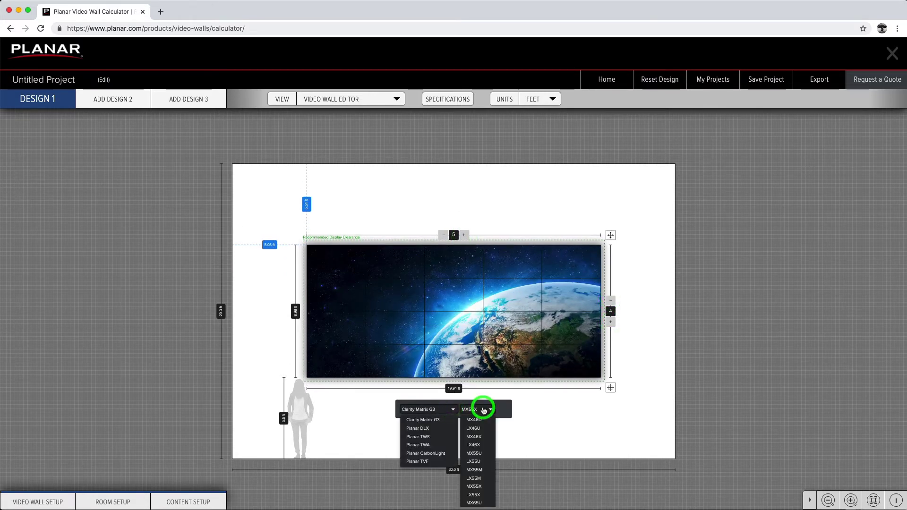
{"action": "left_click", "coordinate": [483, 411]}
{"action": "left_click", "coordinate": [449, 410]}
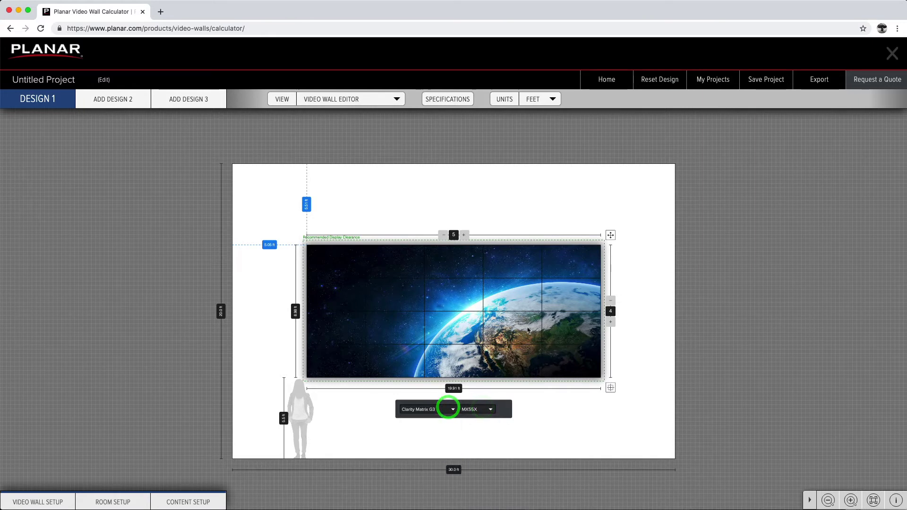
- Drag the video wall around the room, then centre it again
{"action": "left_click_drag", "start_coordinate": [610, 235], "coordinate": [559, 203]}
{"action": "left_click", "coordinate": [561, 280]}
{"action": "left_click_drag", "start_coordinate": [561, 281], "coordinate": [714, 171]}
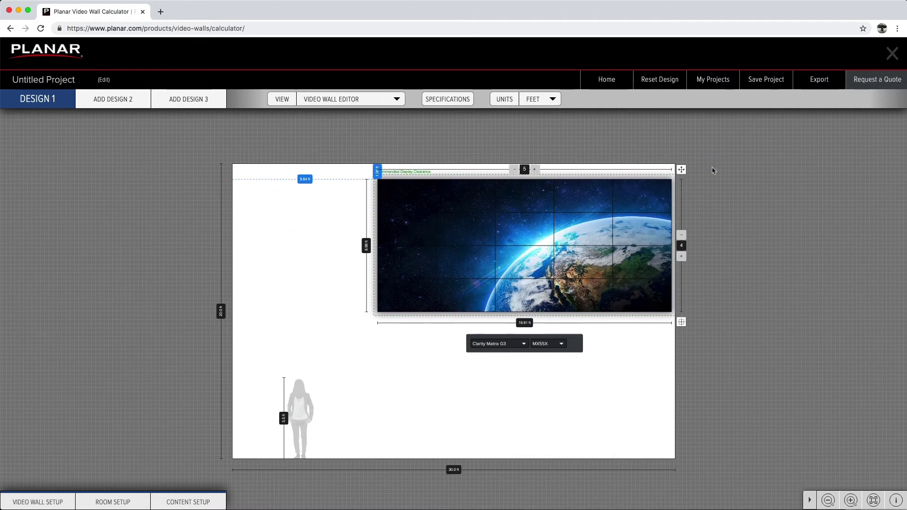
{"action": "left_click", "coordinate": [682, 323]}
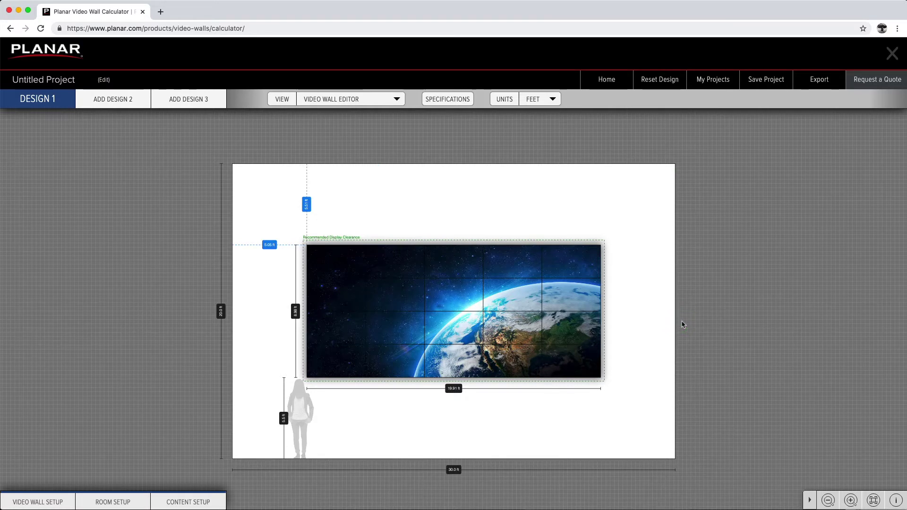
{"action": "left_click", "coordinate": [467, 319]}
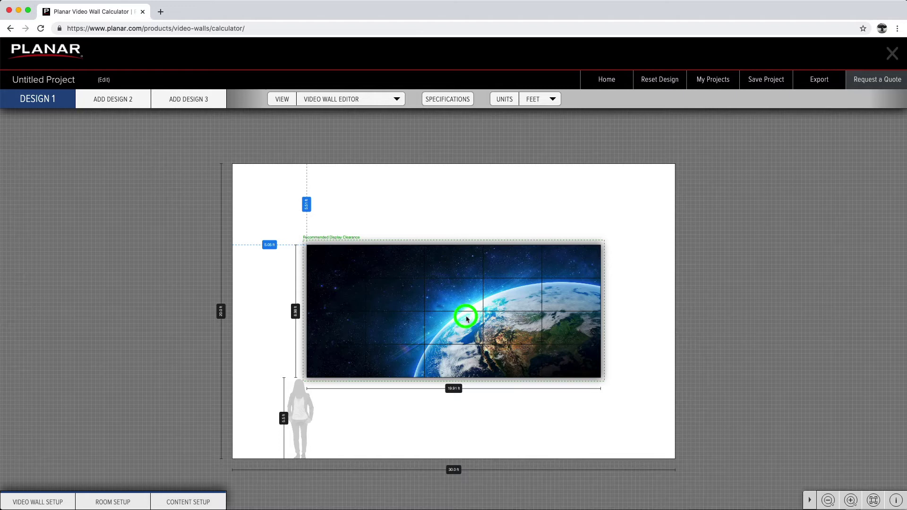
{"action": "left_click", "coordinate": [652, 321]}
- Add Design 2 and switch its panel model to Clarity Matrix G3 LX55U
{"action": "left_click", "coordinate": [120, 106]}
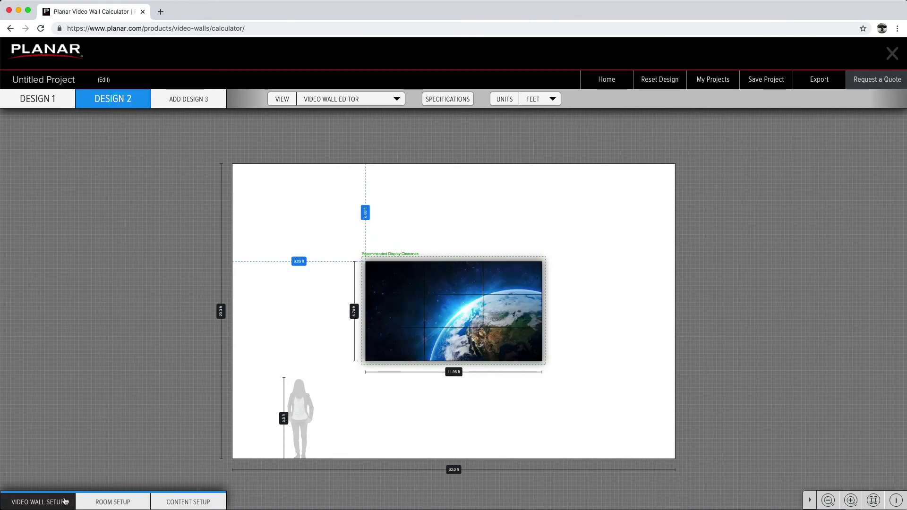
{"action": "left_click", "coordinate": [66, 500]}
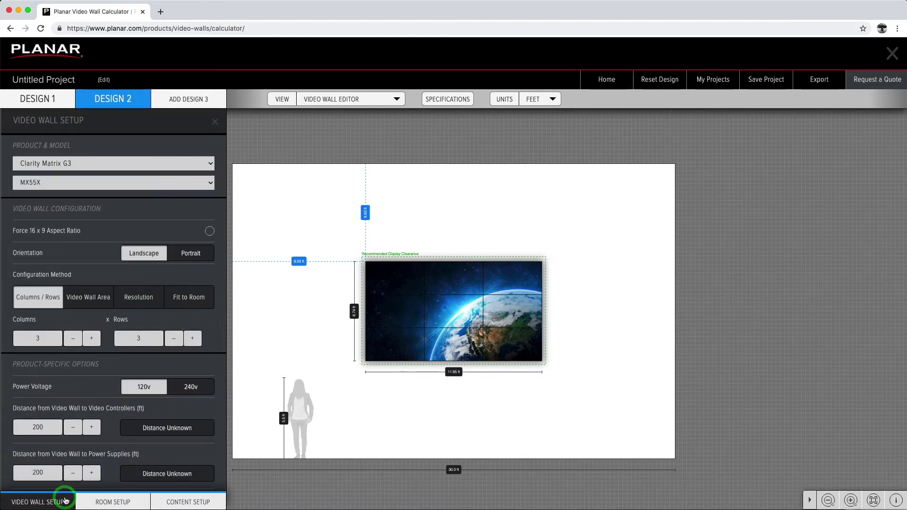
{"action": "left_click", "coordinate": [122, 164]}
{"action": "left_click", "coordinate": [121, 162]}
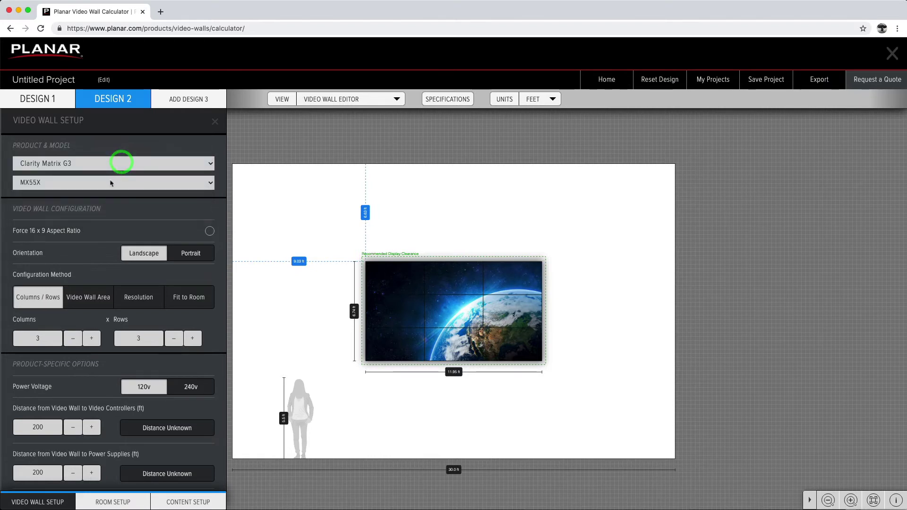
{"action": "left_click", "coordinate": [110, 183]}
{"action": "left_click", "coordinate": [112, 151]}
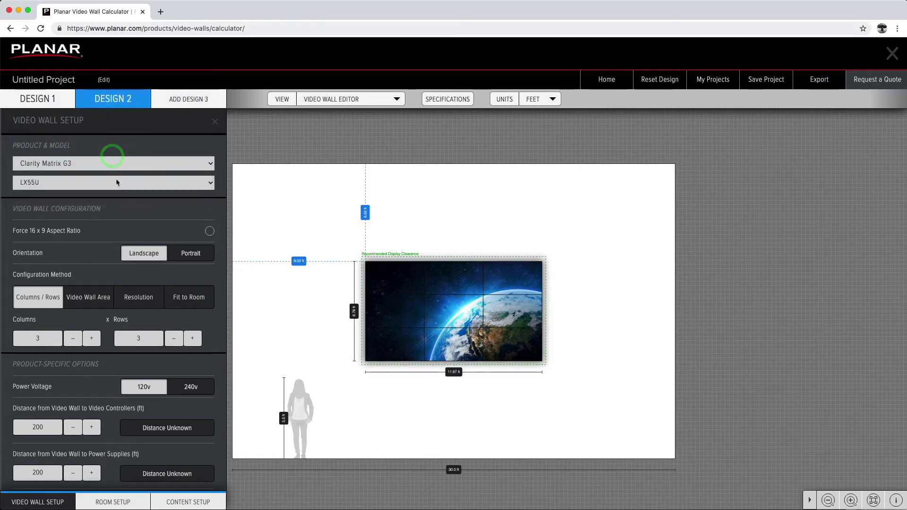
- Leave 16:9 unforced, keep landscape orientation, and set the grid to 5 columns by 4 rows
{"action": "left_click", "coordinate": [211, 233]}
{"action": "left_click", "coordinate": [210, 233]}
{"action": "left_click", "coordinate": [192, 253]}
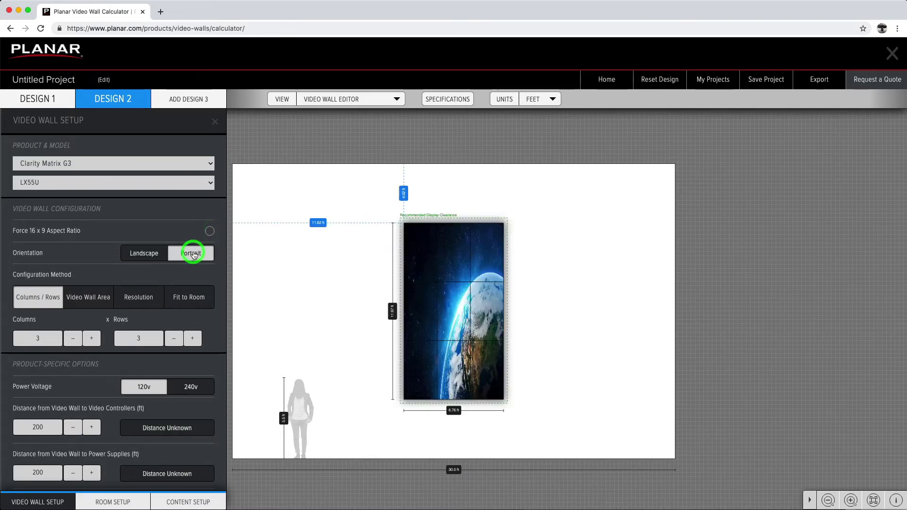
{"action": "left_click", "coordinate": [152, 255]}
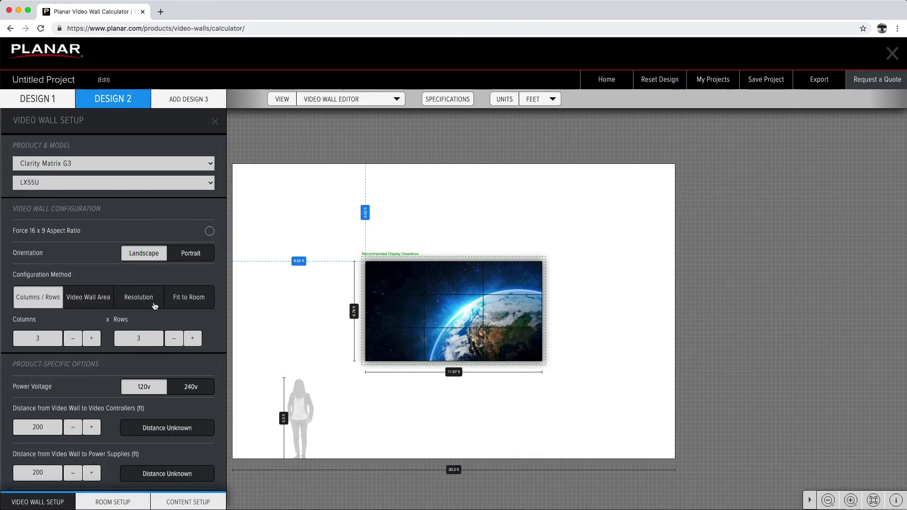
{"action": "left_click", "coordinate": [91, 339]}
{"action": "left_click", "coordinate": [91, 339]}
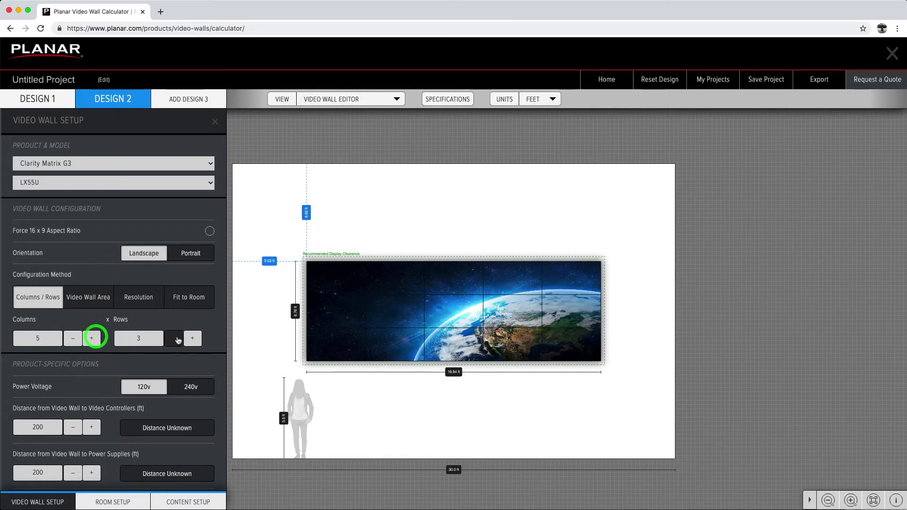
{"action": "left_click", "coordinate": [192, 338]}
- Set controller distance to 50 ft and power supply distance to 70 ft, enabling ERO and Redundant Power
{"action": "scroll", "coordinate": [189, 344], "scroll_direction": "down", "scroll_amount": 1}
{"action": "scroll", "coordinate": [189, 343], "scroll_direction": "down", "scroll_amount": 5}
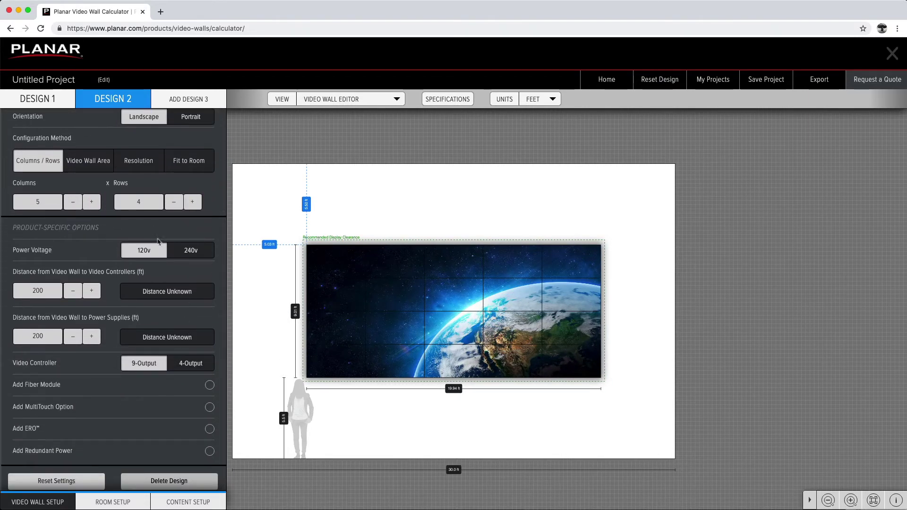
{"action": "left_click_drag", "start_coordinate": [50, 292], "coordinate": [20, 292]}
{"action": "type", "text": "50"}
{"action": "left_click_drag", "start_coordinate": [38, 331], "coordinate": [25, 336]}
{"action": "type", "text": "70"}
{"action": "key", "text": "Return"}
{"action": "left_click", "coordinate": [209, 429]}
{"action": "left_click", "coordinate": [210, 453]}
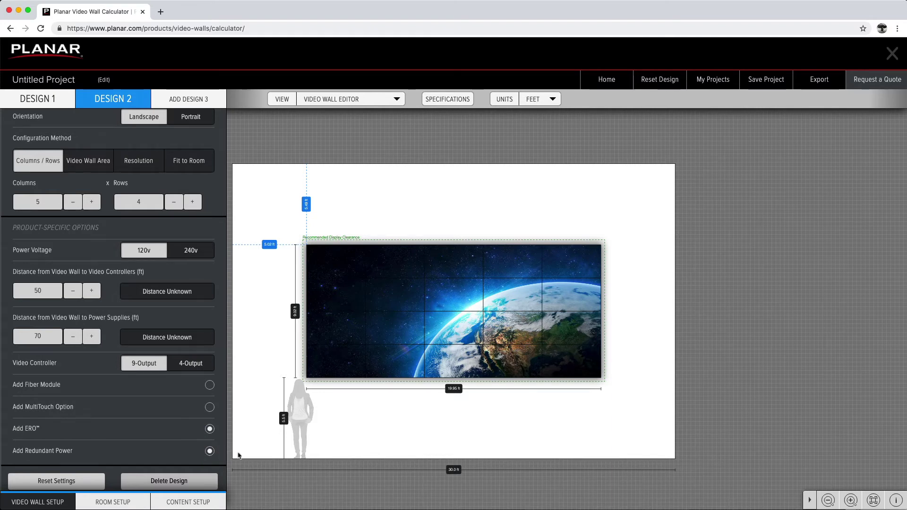
- Scroll through the Specification Data comparing Design 1 and Design 2 side by side
{"action": "left_click", "coordinate": [447, 101]}
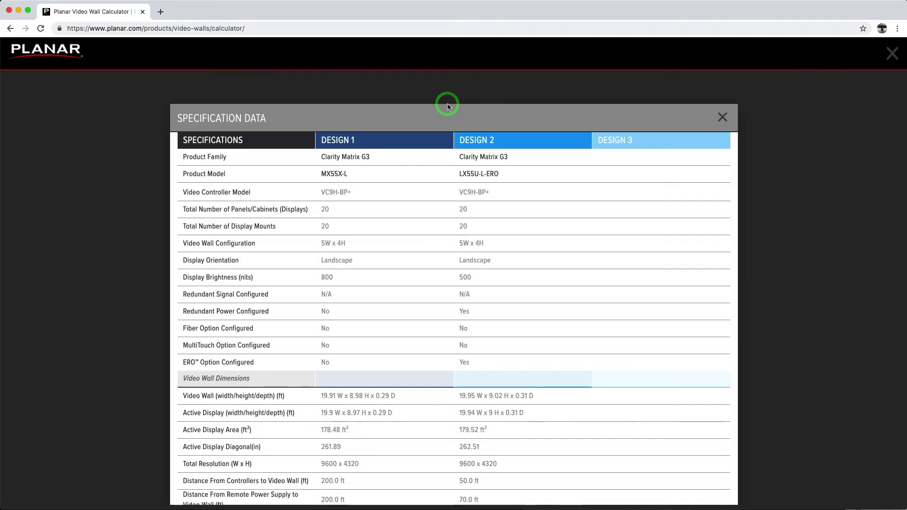
{"action": "scroll", "coordinate": [486, 248], "scroll_direction": "down", "scroll_amount": 3}
{"action": "scroll", "coordinate": [486, 247], "scroll_direction": "up", "scroll_amount": 3}
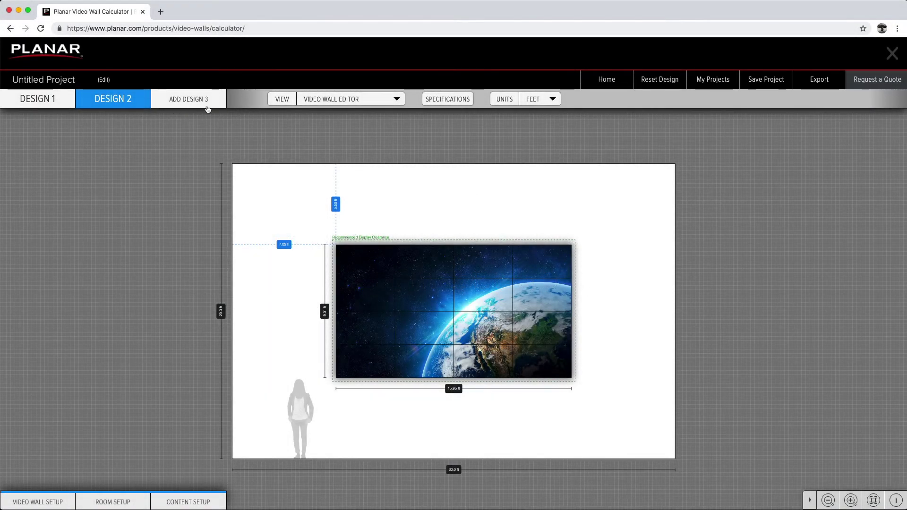
- Create Design 3, widen its room to 33 ft and lower its height to 18 ft
{"action": "left_click", "coordinate": [208, 111]}
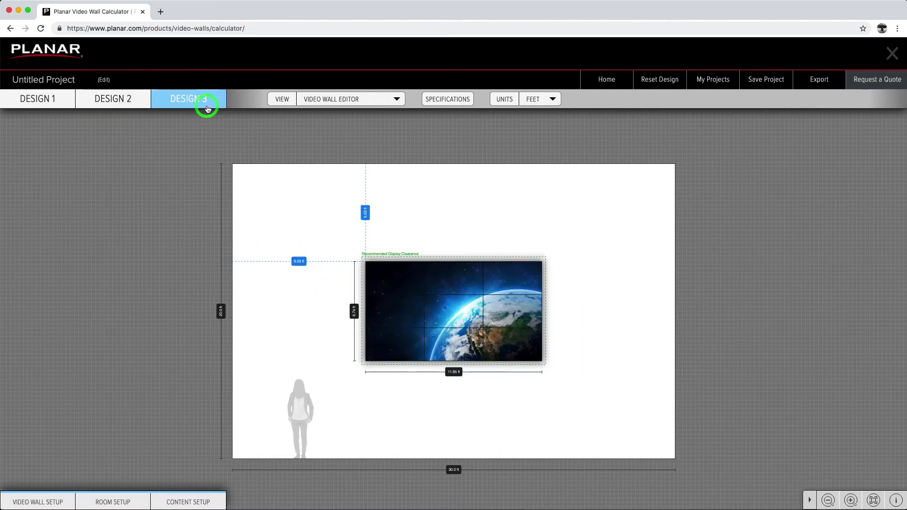
{"action": "left_click", "coordinate": [138, 501]}
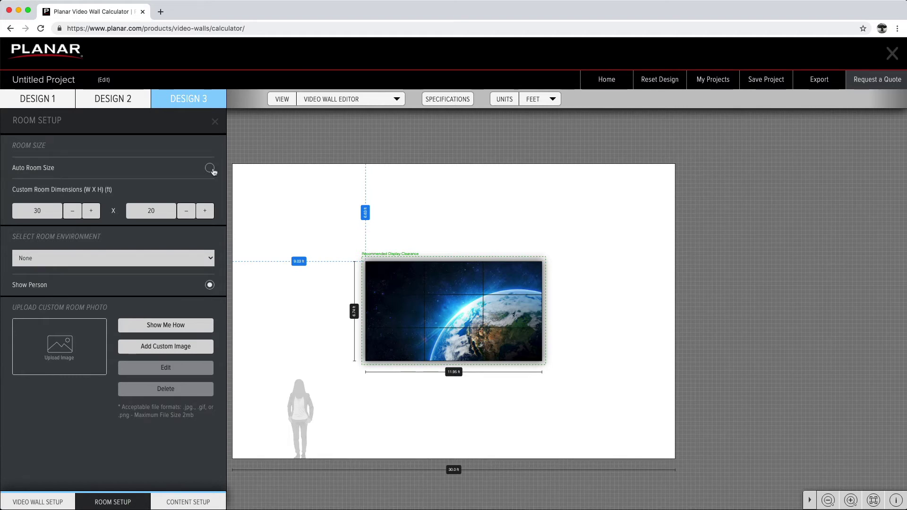
{"action": "left_click", "coordinate": [91, 211]}
{"action": "left_click", "coordinate": [92, 211]}
{"action": "left_click", "coordinate": [91, 211]}
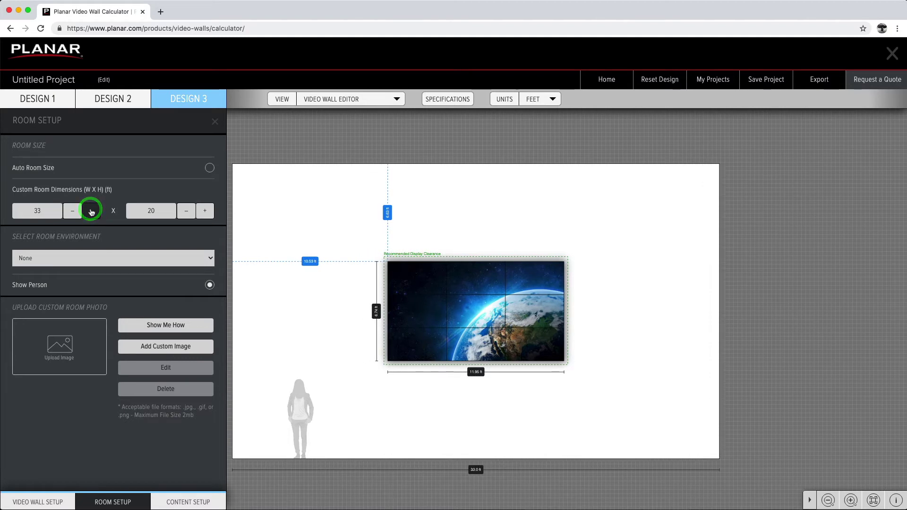
{"action": "left_click", "coordinate": [191, 212]}
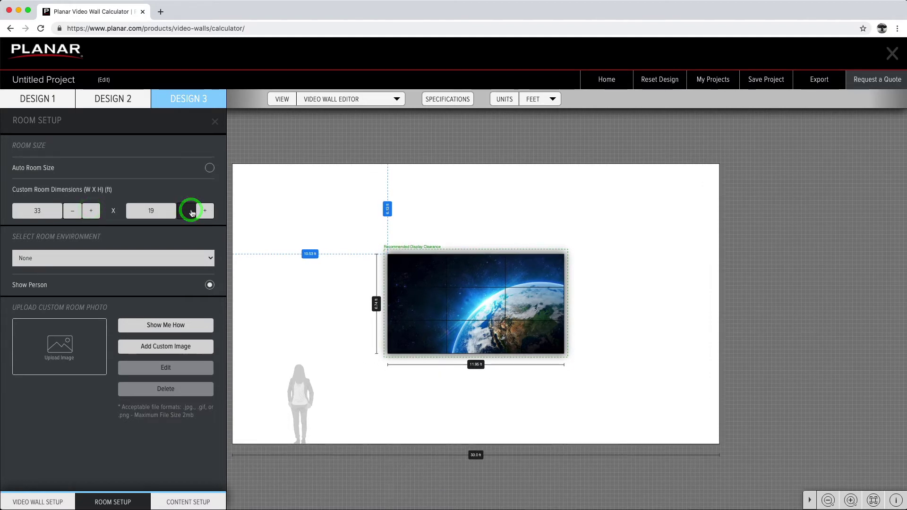
{"action": "left_click", "coordinate": [190, 212]}
- Try the Public Venue, Corporate Lobby and Newsroom room environments
{"action": "left_click", "coordinate": [170, 260]}
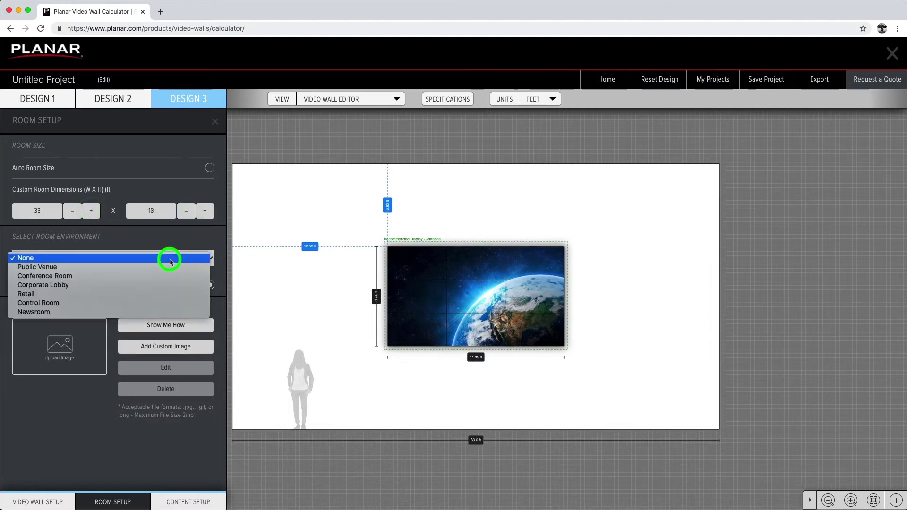
{"action": "left_click", "coordinate": [170, 268]}
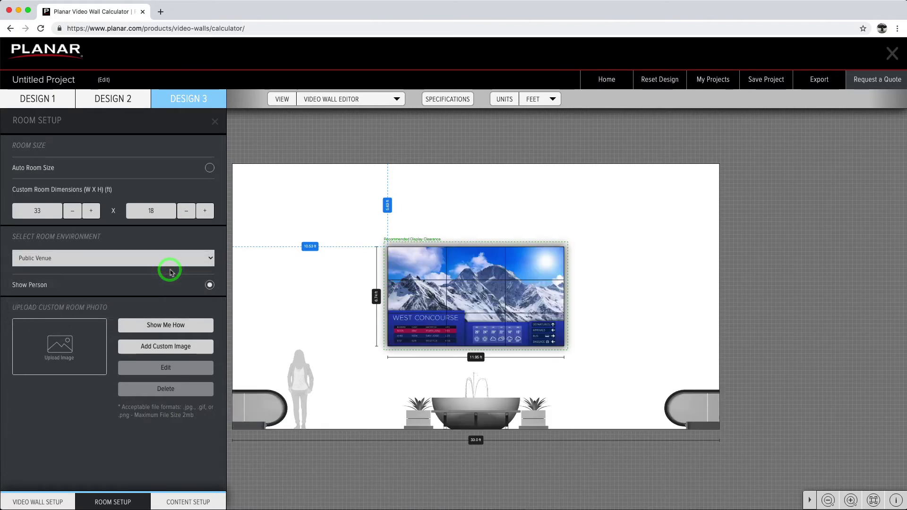
{"action": "left_click", "coordinate": [175, 260]}
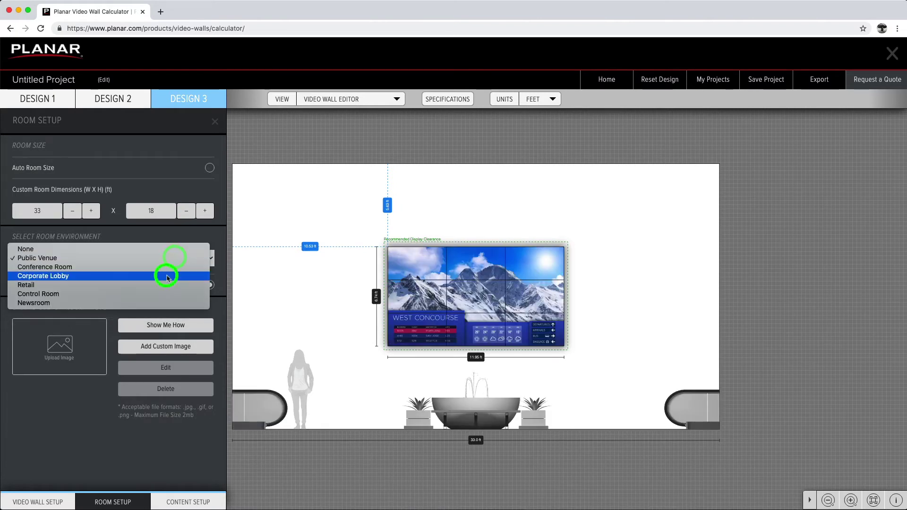
{"action": "left_click", "coordinate": [167, 276]}
{"action": "left_click", "coordinate": [171, 258]}
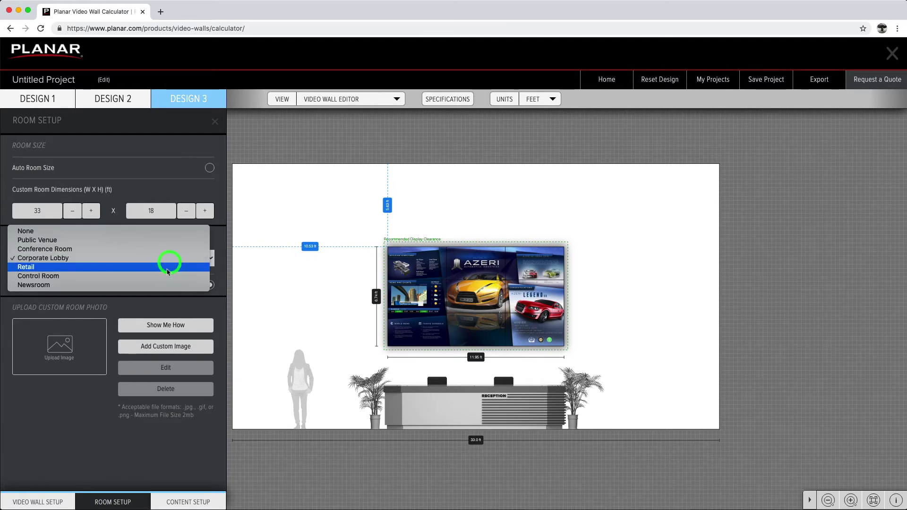
{"action": "left_click", "coordinate": [164, 284]}
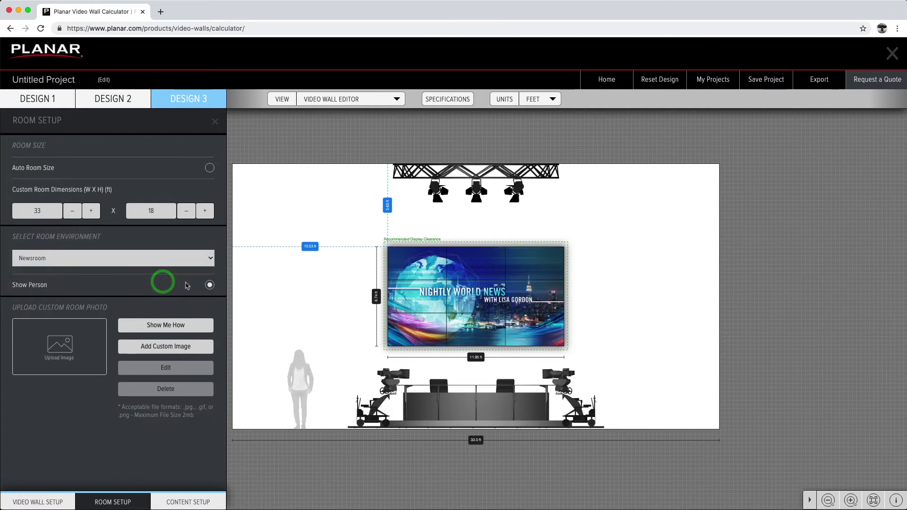
- Hide the person figure and set the room environment to None
{"action": "left_click", "coordinate": [210, 286]}
{"action": "left_click", "coordinate": [209, 286]}
{"action": "left_click", "coordinate": [210, 285]}
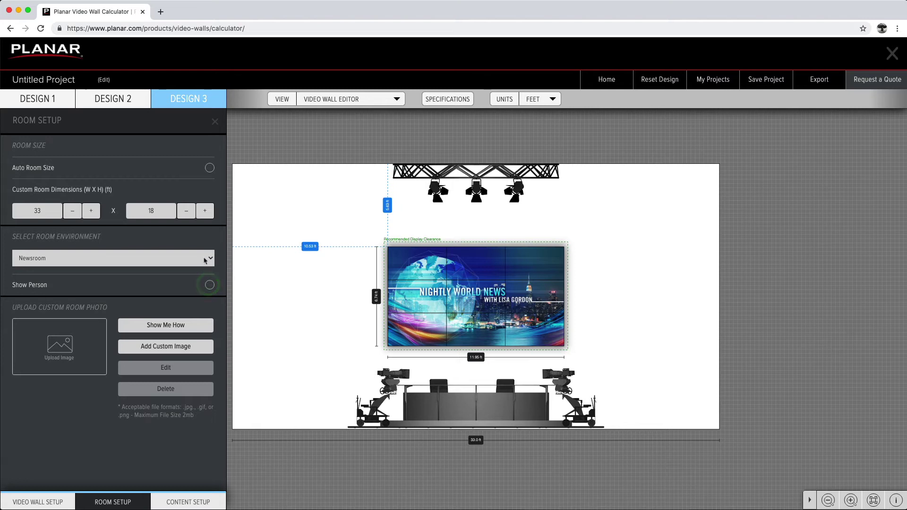
{"action": "left_click", "coordinate": [205, 258]}
{"action": "left_click", "coordinate": [200, 206]}
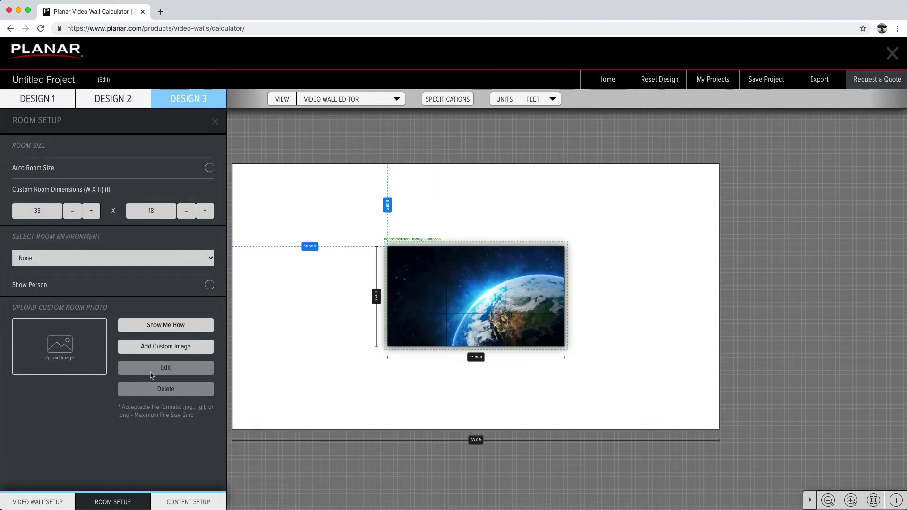
{"action": "left_click", "coordinate": [134, 328]}
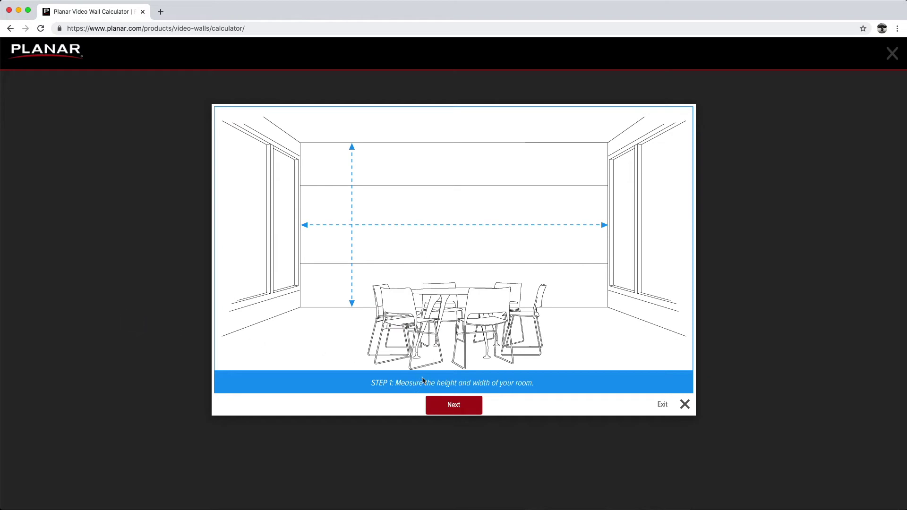
{"action": "left_click", "coordinate": [467, 408]}
{"action": "left_click", "coordinate": [473, 411]}
{"action": "left_click", "coordinate": [475, 412]}
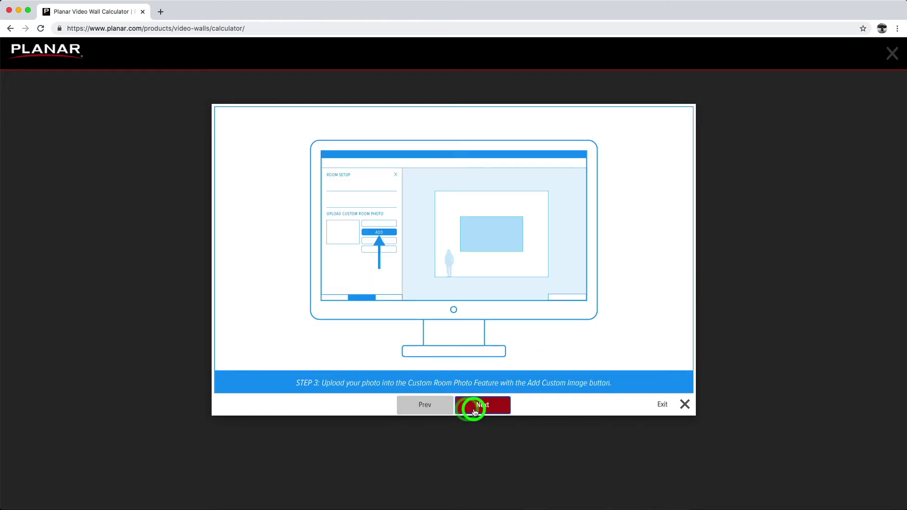
{"action": "left_click", "coordinate": [474, 411]}
{"action": "left_click", "coordinate": [475, 411]}
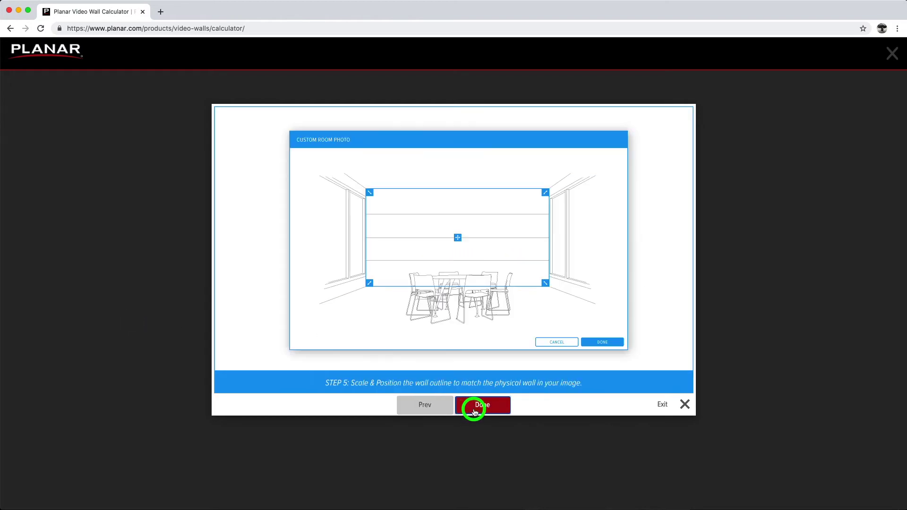
{"action": "left_click", "coordinate": [669, 407]}
{"action": "left_click", "coordinate": [668, 408]}
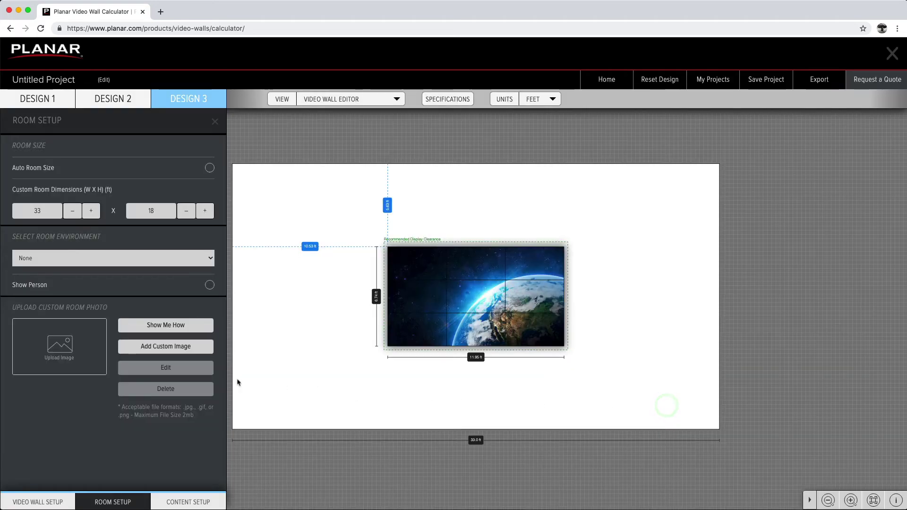
- Upload Room Photo.jpg as the custom room image
{"action": "left_click", "coordinate": [183, 350]}
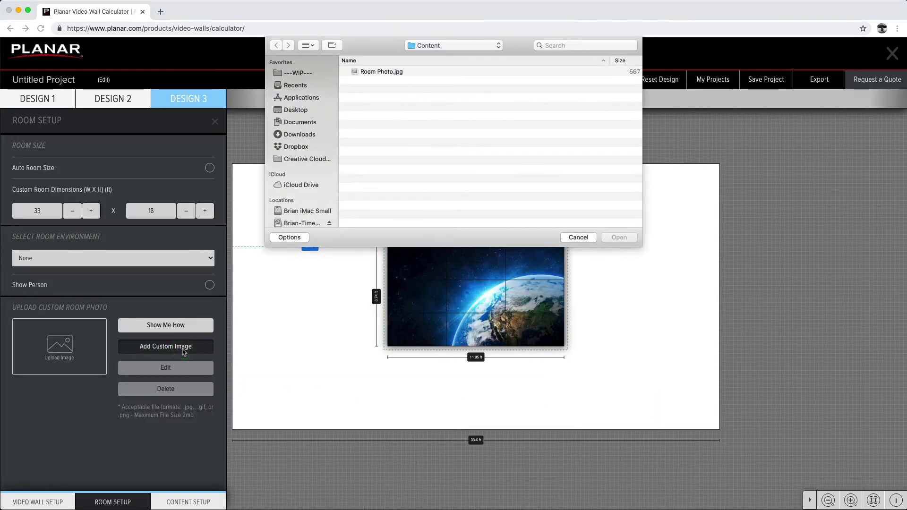
{"action": "left_click", "coordinate": [362, 72]}
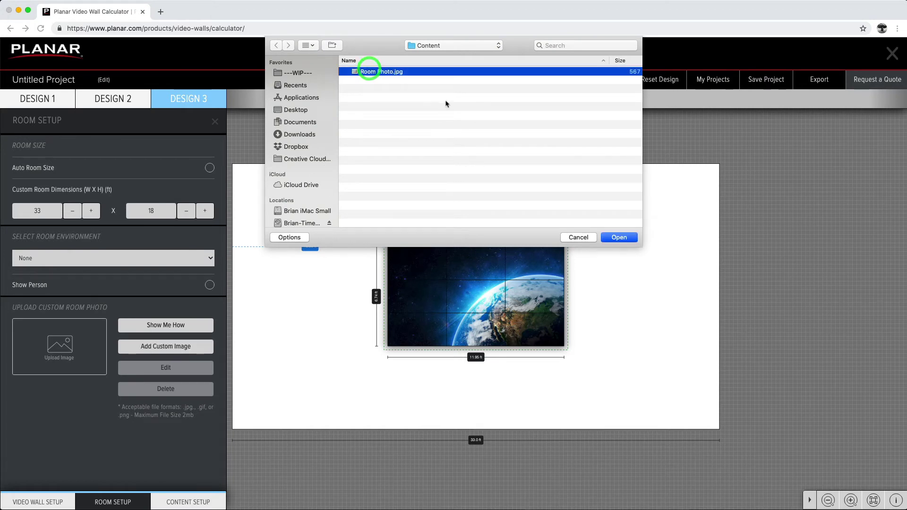
{"action": "left_click", "coordinate": [617, 238]}
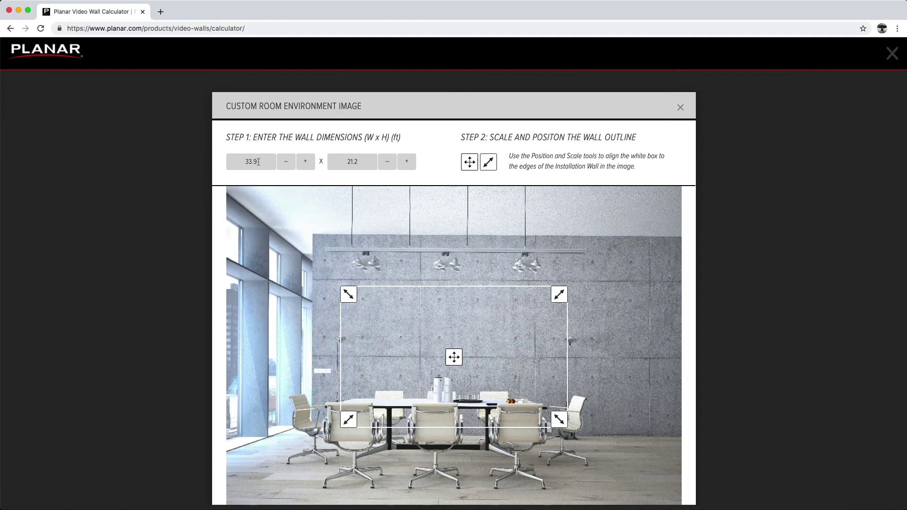
- Set the wall dimensions to 23 ft wide by 12.5 ft high
{"action": "left_click_drag", "start_coordinate": [258, 161], "coordinate": [230, 159]}
{"action": "type", "text": "23"}
{"action": "left_click_drag", "start_coordinate": [360, 158], "coordinate": [340, 159]}
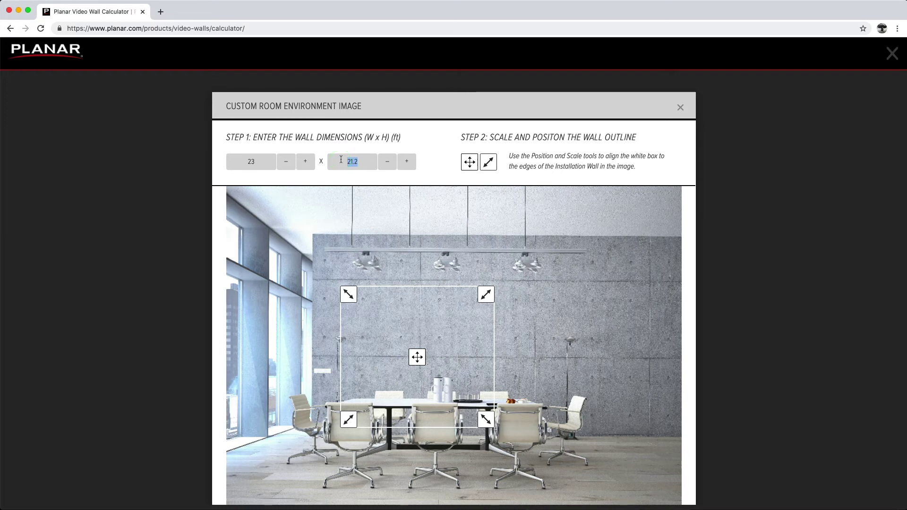
{"action": "type", "text": "12.5"}
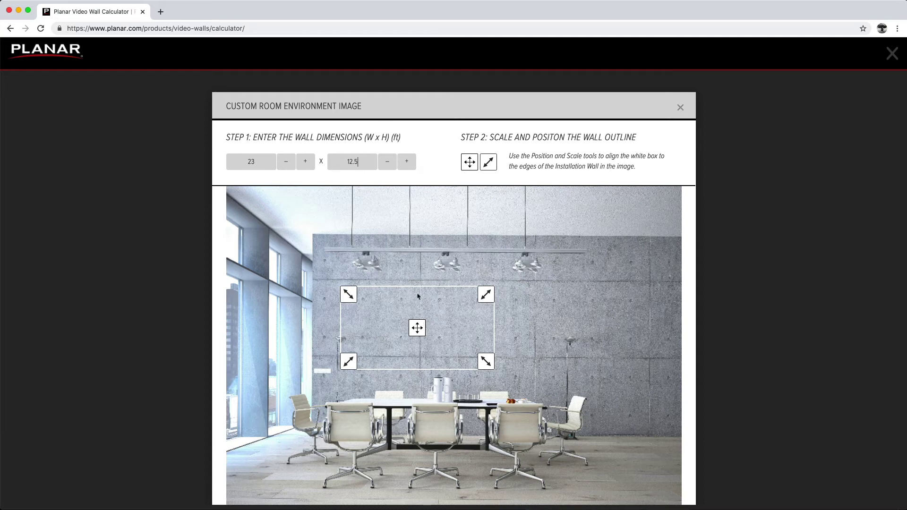
- Move and enlarge the white wall outline to cover the photo's concrete wall
{"action": "left_click_drag", "start_coordinate": [418, 328], "coordinate": [415, 321]}
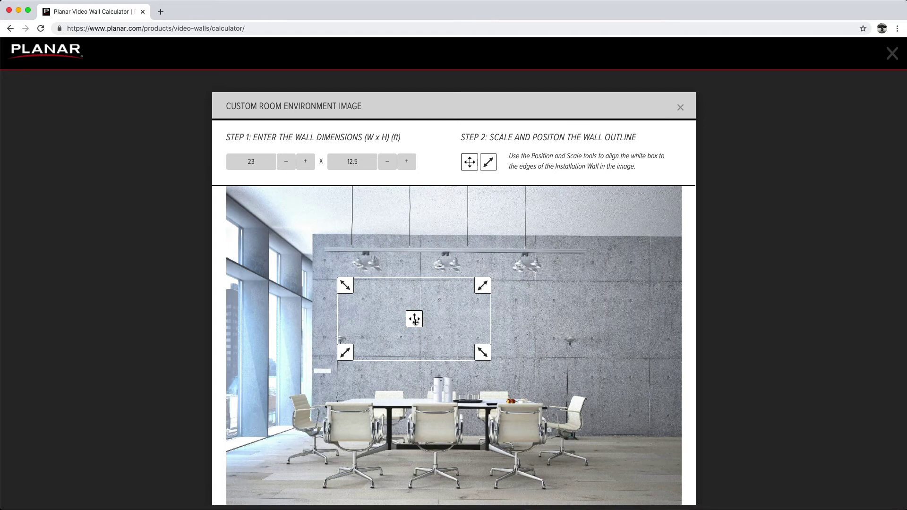
{"action": "left_click_drag", "start_coordinate": [414, 320], "coordinate": [391, 281]}
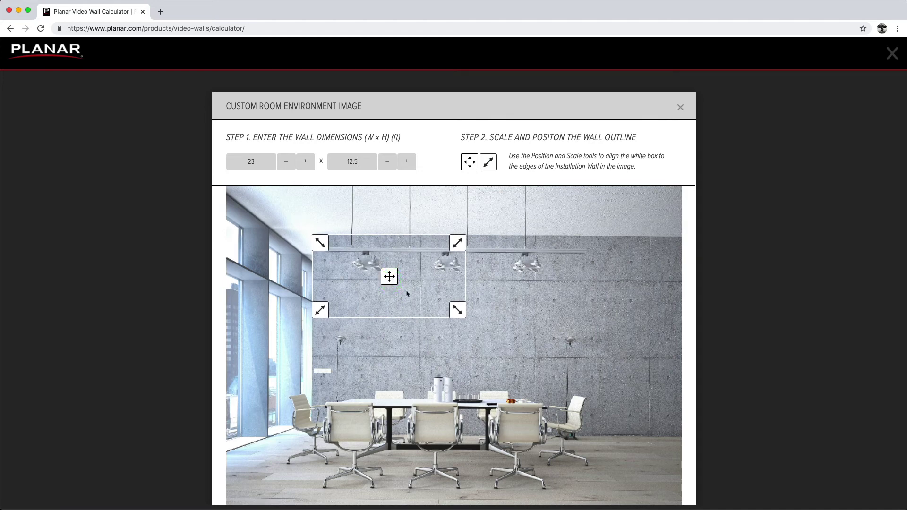
{"action": "left_click_drag", "start_coordinate": [459, 313], "coordinate": [668, 462]}
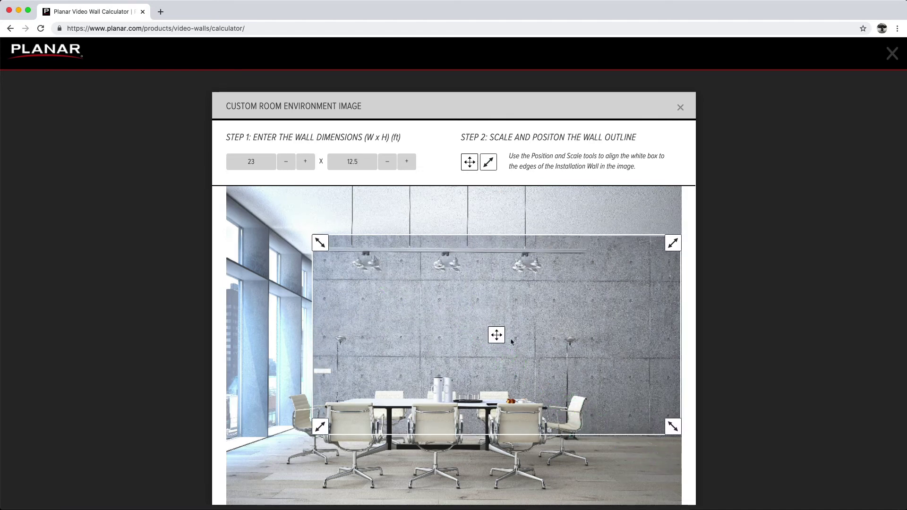
{"action": "left_click_drag", "start_coordinate": [496, 334], "coordinate": [495, 335]}
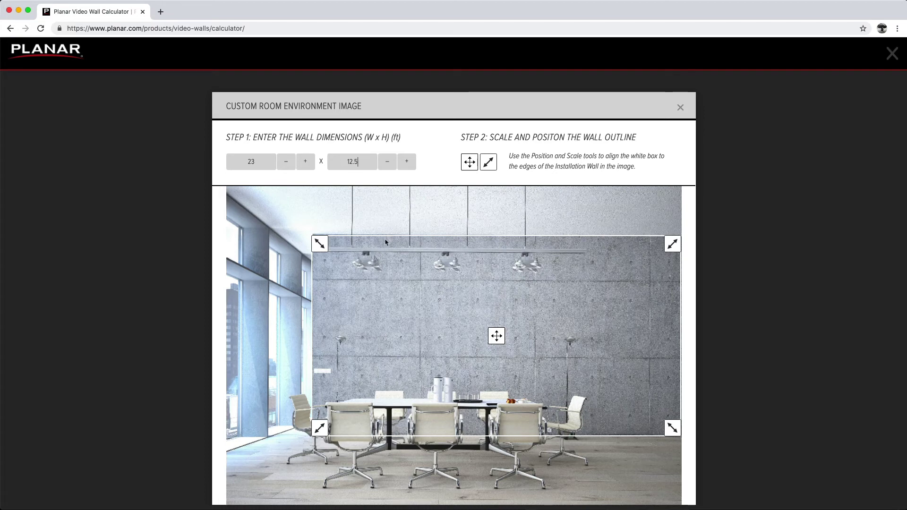
{"action": "scroll", "coordinate": [549, 287], "scroll_direction": "down", "scroll_amount": 2}
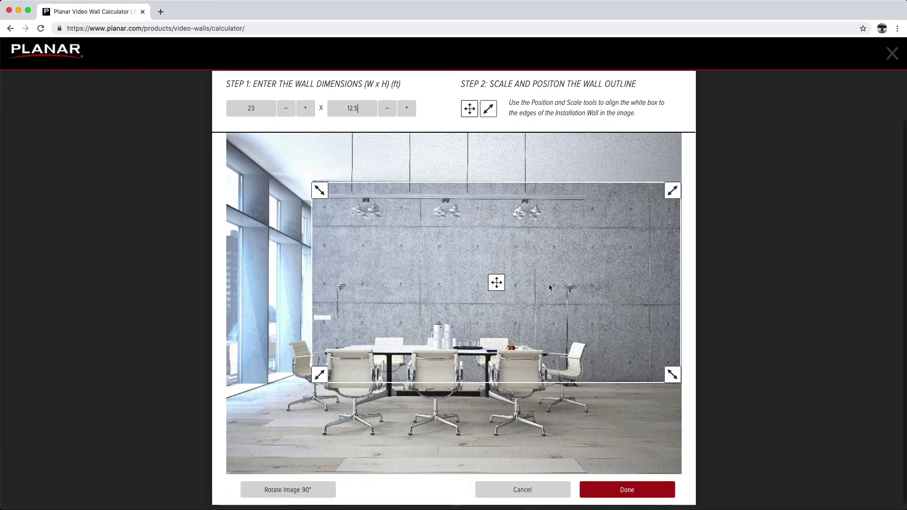
- Apply the room photo, make the wall 4 columns by 2 rows, and raise it up-left
{"action": "left_click", "coordinate": [629, 491]}
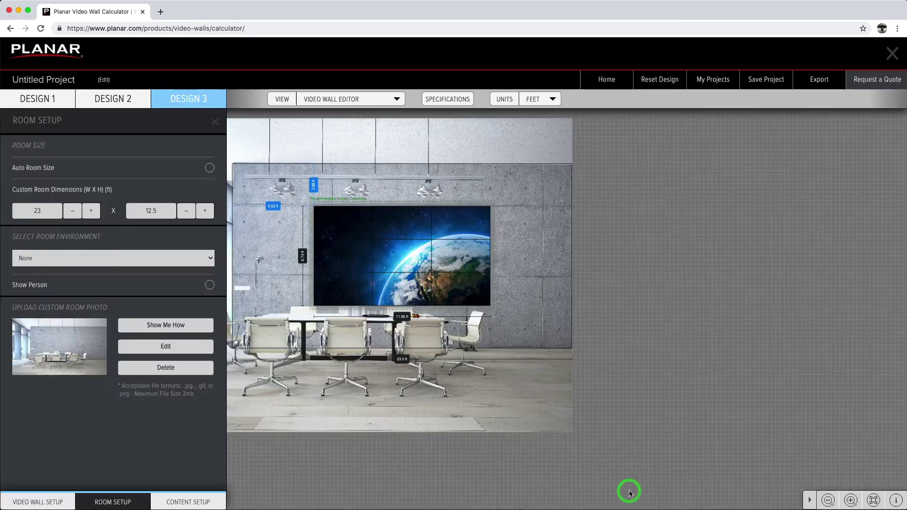
{"action": "left_click_drag", "start_coordinate": [518, 267], "coordinate": [683, 313]}
{"action": "left_click", "coordinate": [569, 289]}
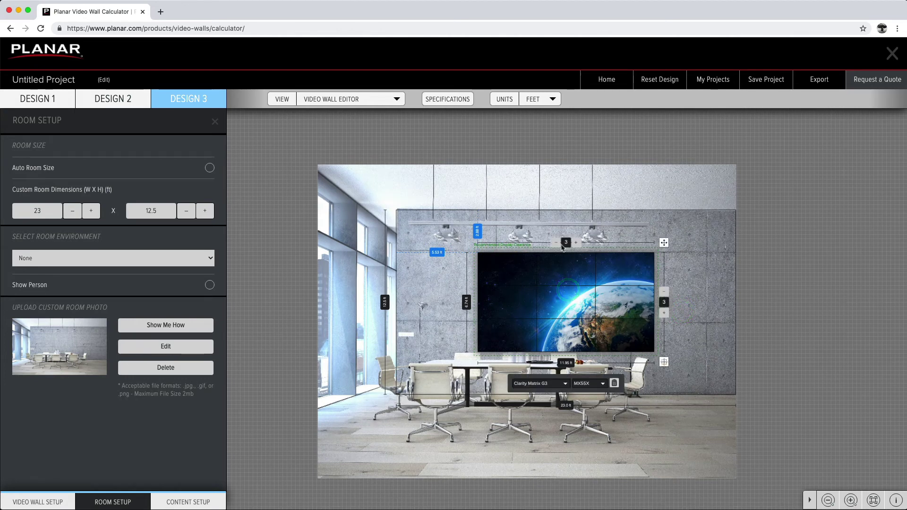
{"action": "left_click", "coordinate": [576, 243]}
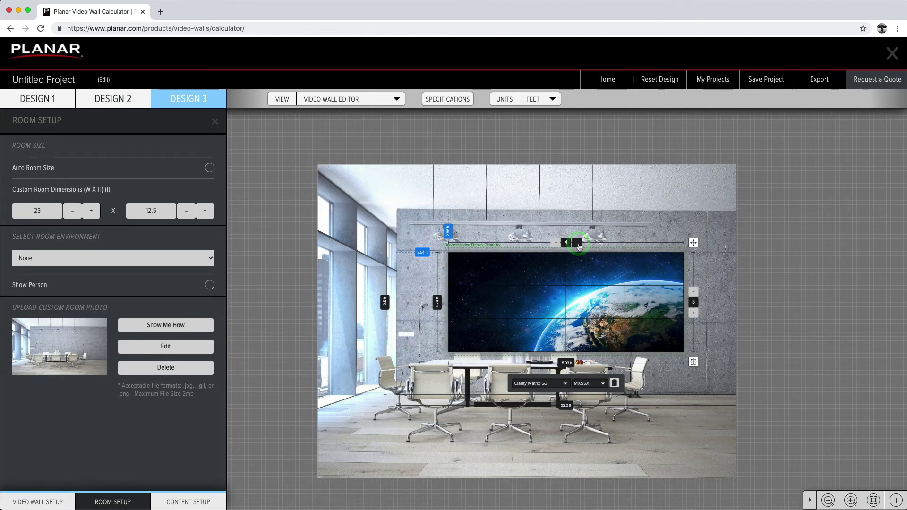
{"action": "left_click", "coordinate": [694, 292]}
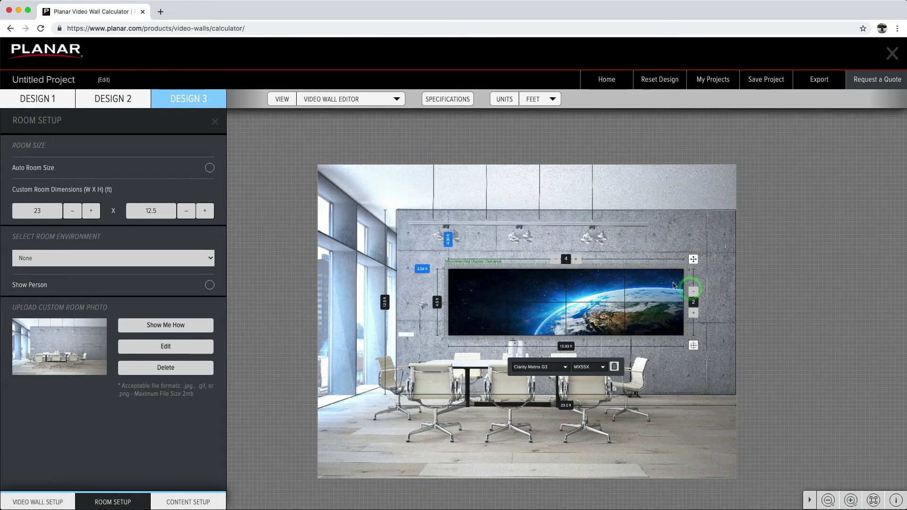
{"action": "left_click_drag", "start_coordinate": [696, 258], "coordinate": [689, 252]}
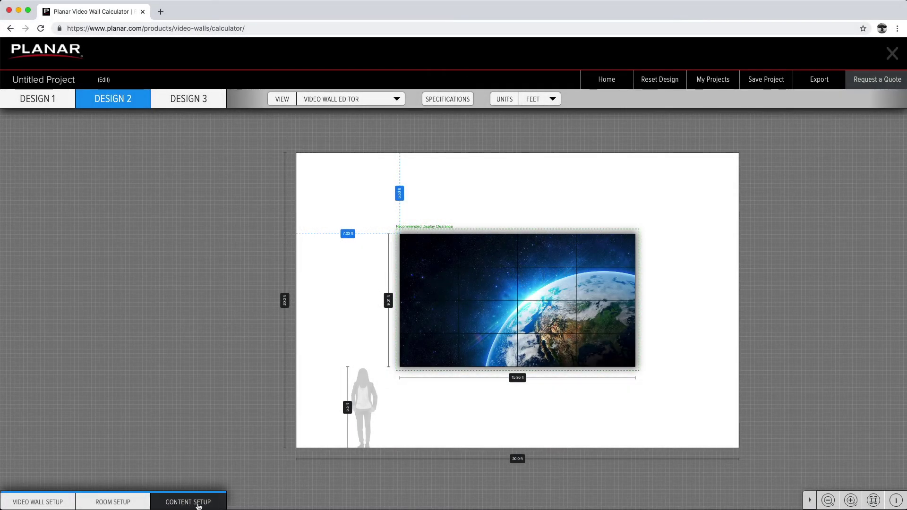
- Try Retail, Corporate Lobby and Conference Room wall content, then clear it to default
{"action": "left_click", "coordinate": [216, 506]}
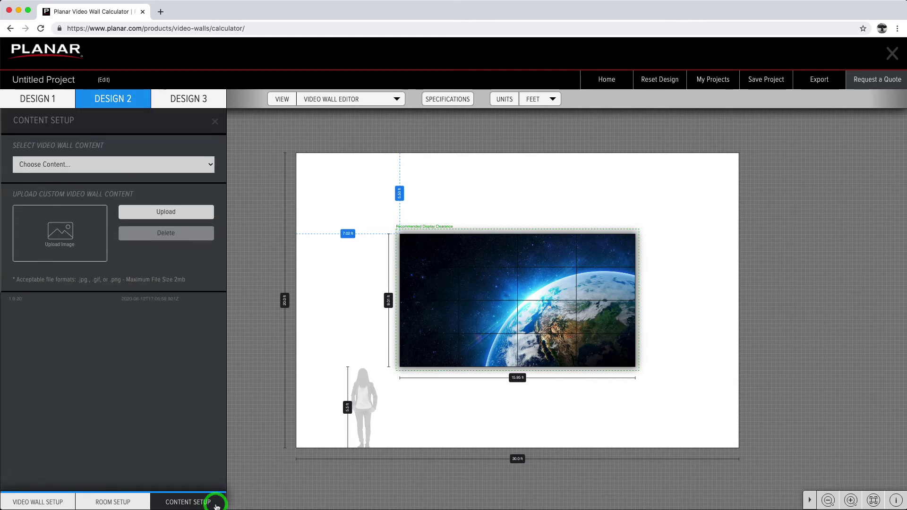
{"action": "left_click", "coordinate": [103, 163]}
{"action": "left_click", "coordinate": [104, 176]}
{"action": "left_click", "coordinate": [104, 165]}
{"action": "left_click", "coordinate": [107, 197]}
{"action": "left_click", "coordinate": [119, 169]}
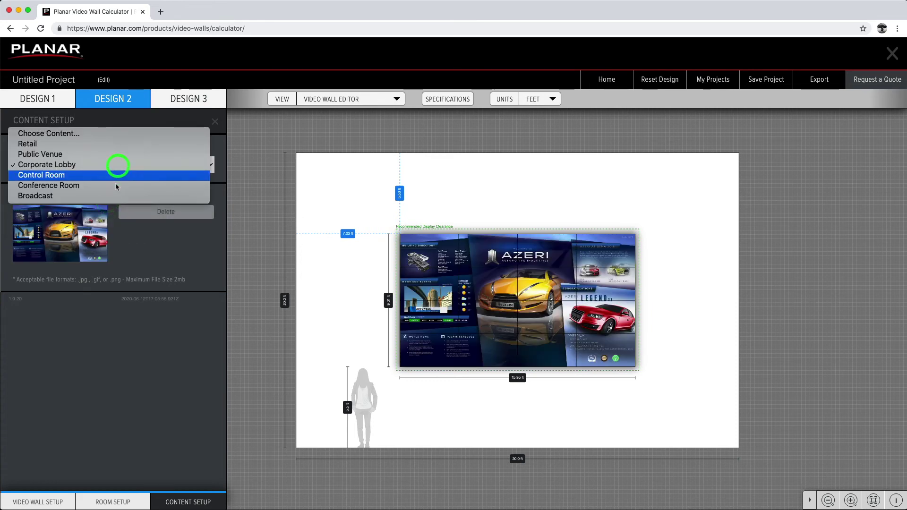
{"action": "left_click", "coordinate": [117, 188]}
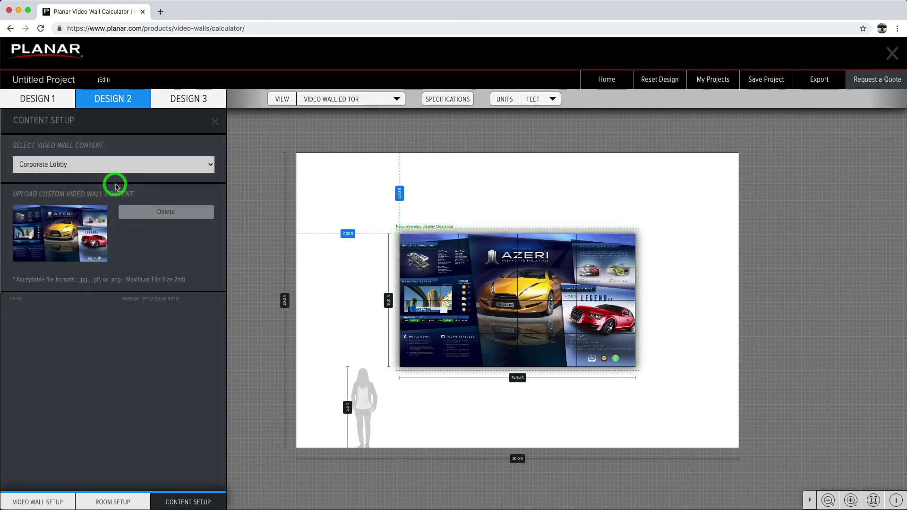
{"action": "left_click", "coordinate": [140, 243]}
{"action": "left_click", "coordinate": [151, 213]}
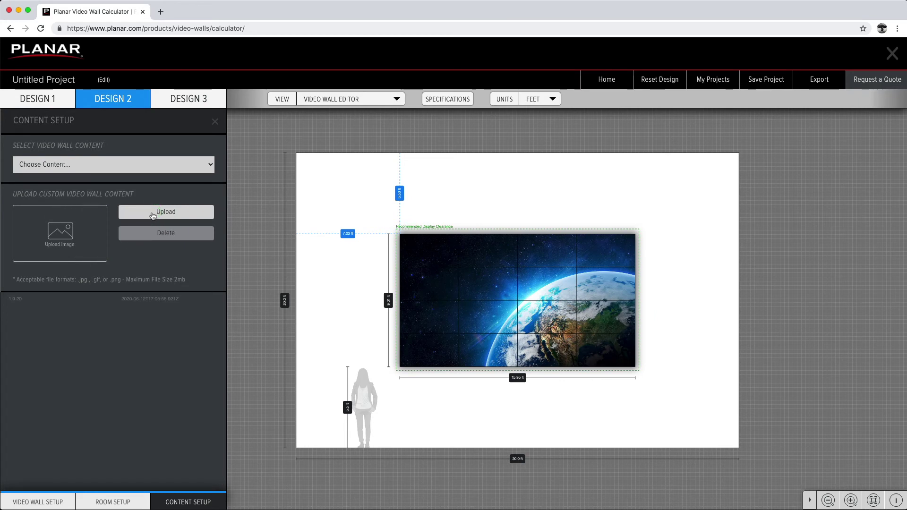
- Upload Planar_82in_Content_RetailTrainingVideo_Final.jpg as the wall content
{"action": "left_click", "coordinate": [206, 216]}
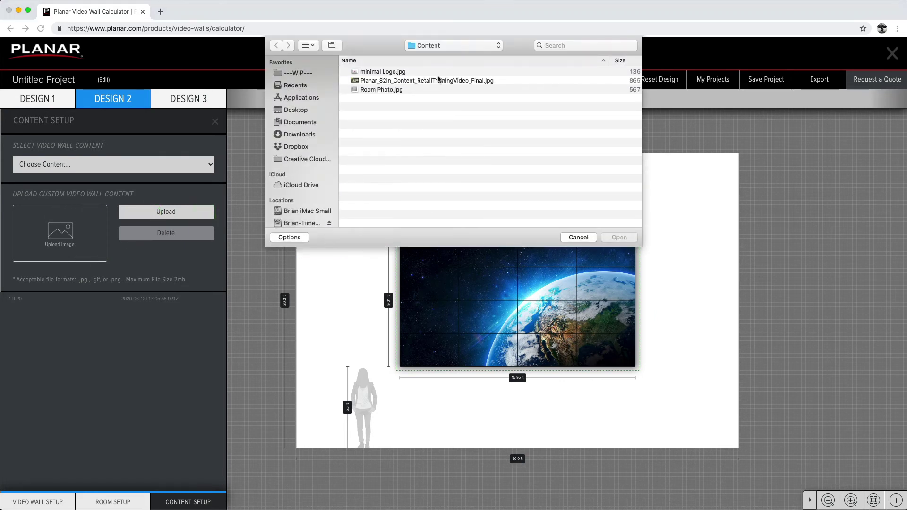
{"action": "left_click", "coordinate": [434, 80]}
{"action": "left_click", "coordinate": [608, 239]}
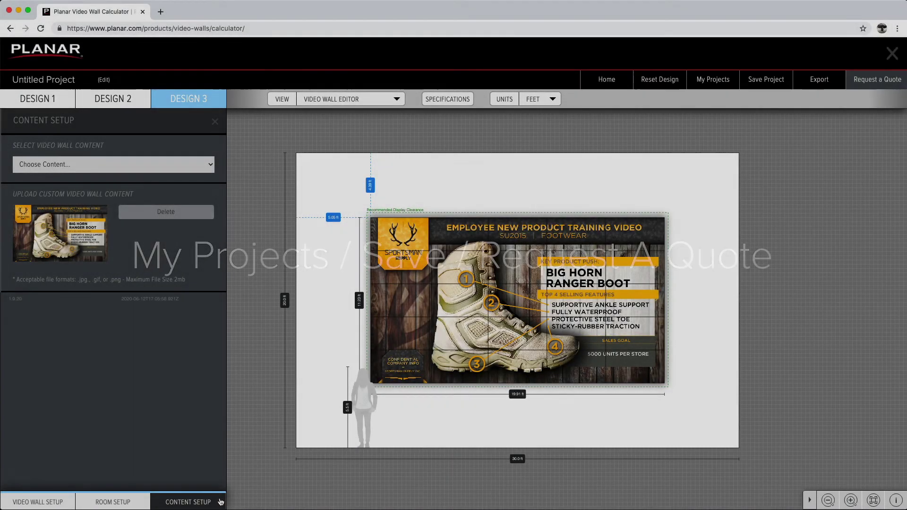
- Save the project as 'Sportsman Supply Wall' with client name 'Minimal'
{"action": "left_click", "coordinate": [220, 501]}
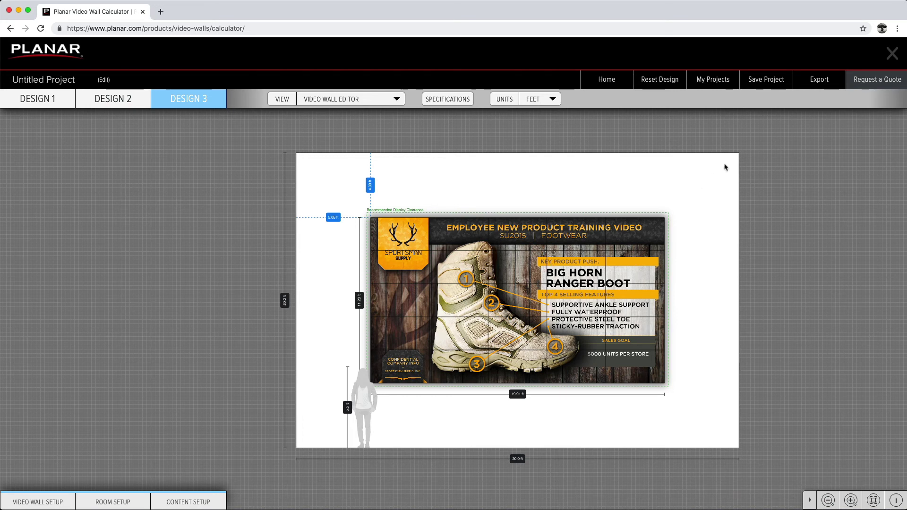
{"action": "left_click", "coordinate": [764, 89]}
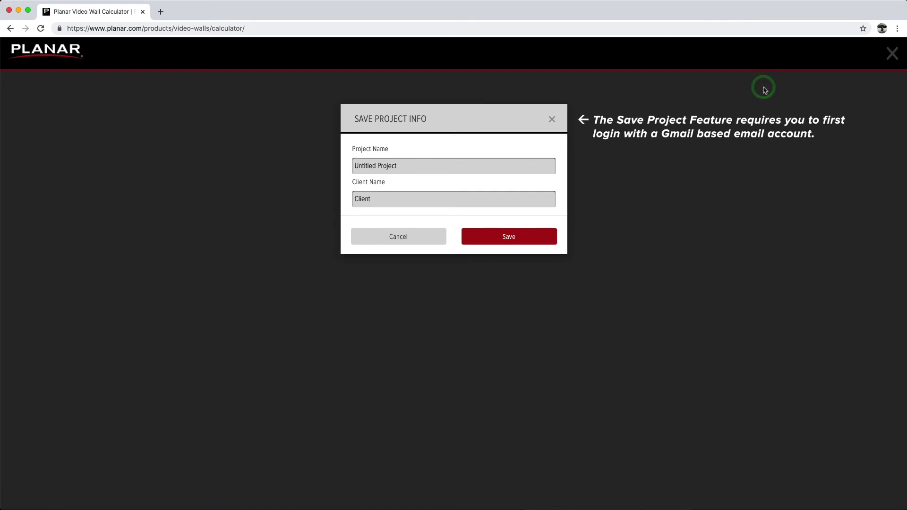
{"action": "triple_click", "coordinate": [361, 166]}
{"action": "type", "text": "Sportsman Supply Wall"}
{"action": "key", "text": "Tab"}
{"action": "type", "text": "Minimal"}
{"action": "left_click", "coordinate": [509, 234]}
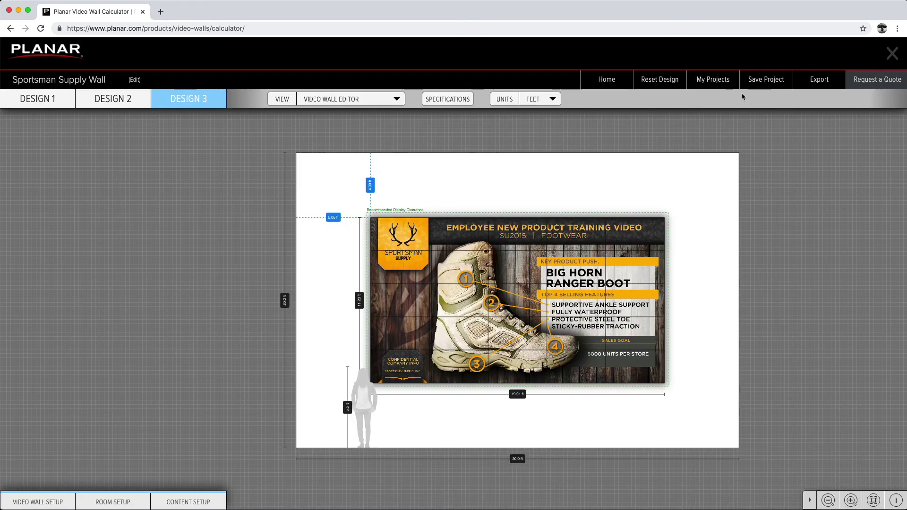
{"action": "left_click", "coordinate": [712, 87]}
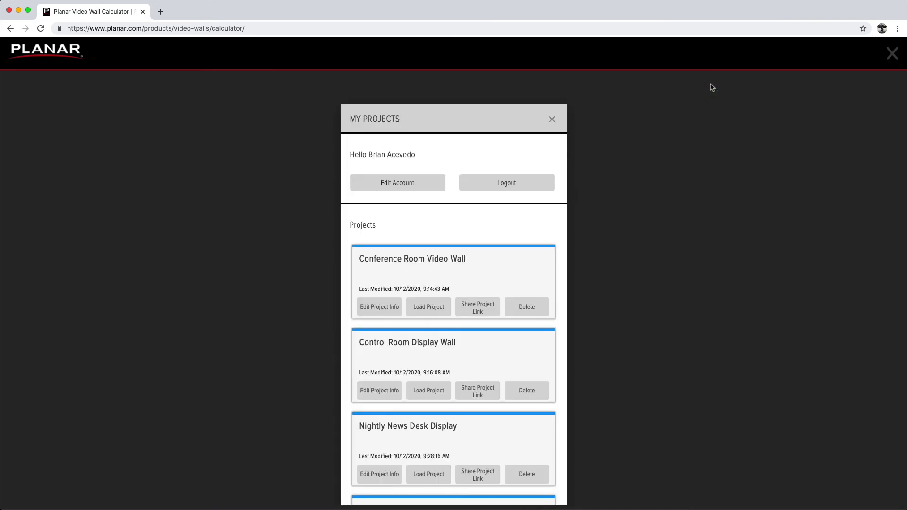
{"action": "scroll", "coordinate": [543, 340], "scroll_direction": "down", "scroll_amount": 3}
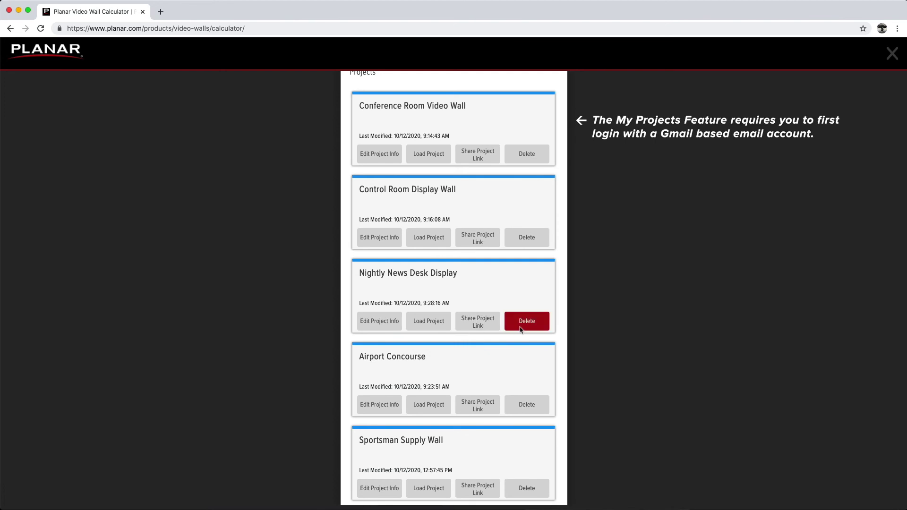
{"action": "scroll", "coordinate": [520, 330], "scroll_direction": "up", "scroll_amount": 4}
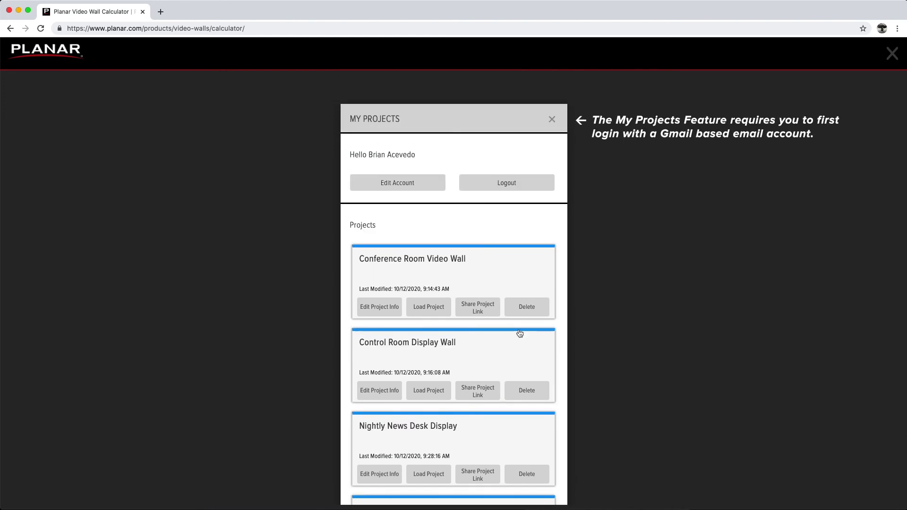
{"action": "left_click", "coordinate": [425, 189]}
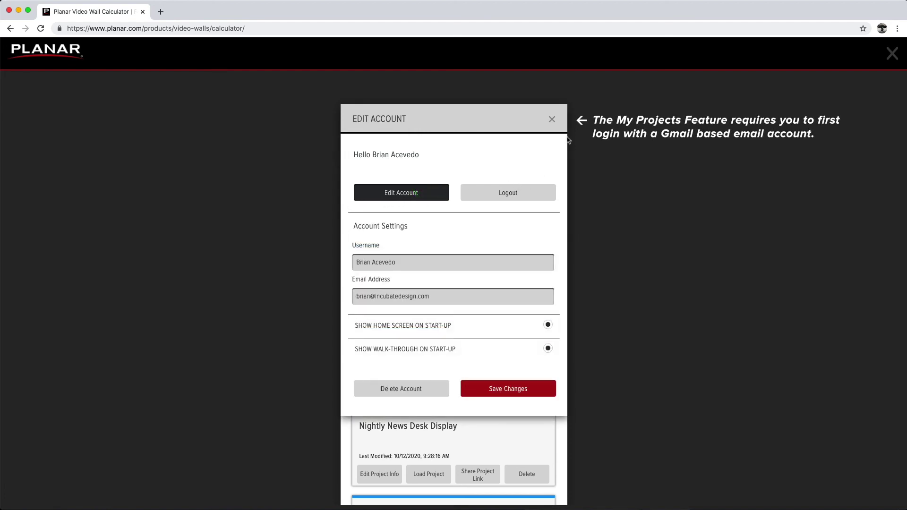
{"action": "left_click", "coordinate": [552, 120]}
- Export Sportsman Supply Wall as a PDF summary and download the file
{"action": "left_click", "coordinate": [553, 121]}
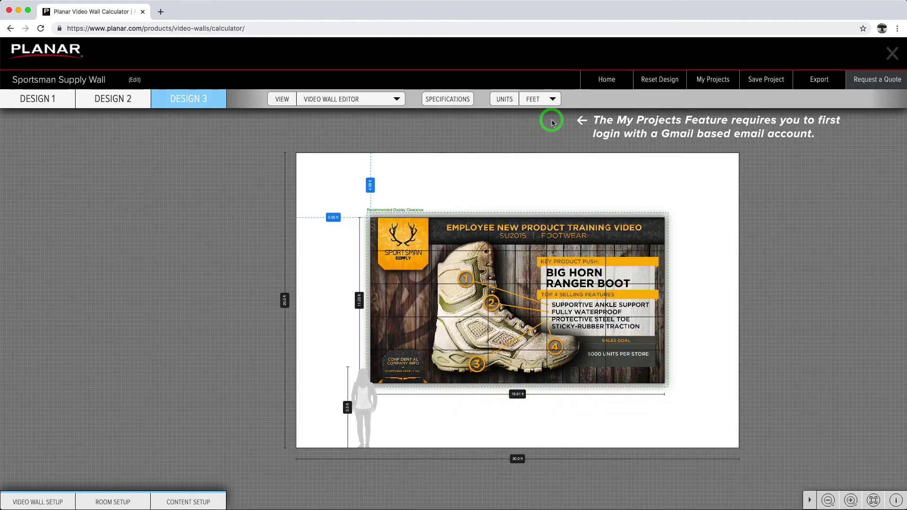
{"action": "left_click", "coordinate": [823, 89]}
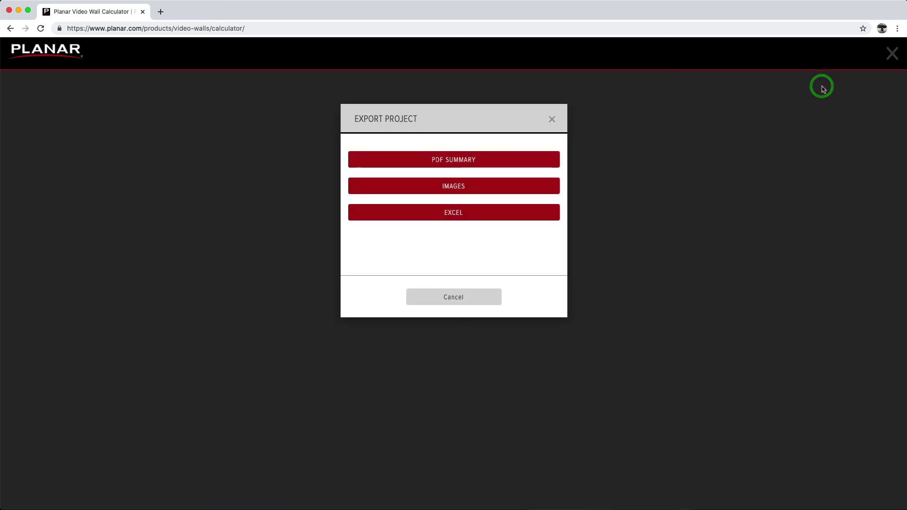
{"action": "left_click", "coordinate": [513, 162]}
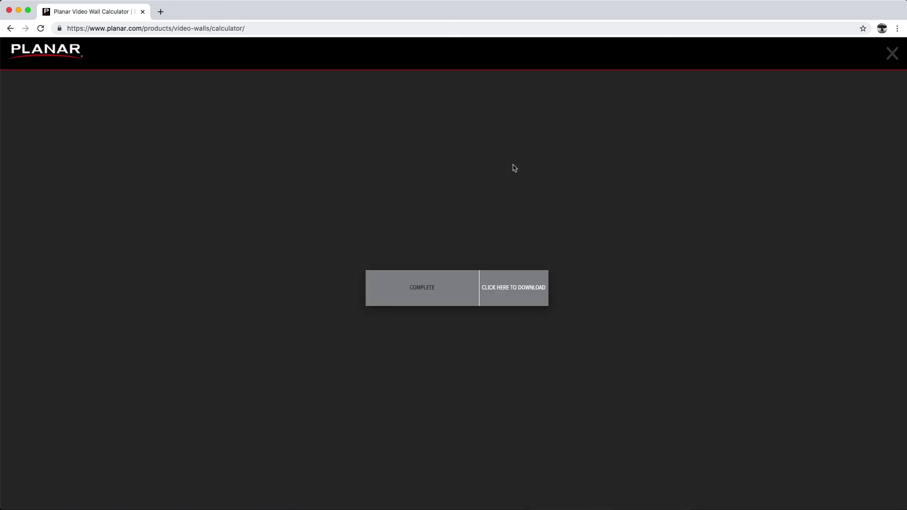
{"action": "left_click", "coordinate": [503, 288]}
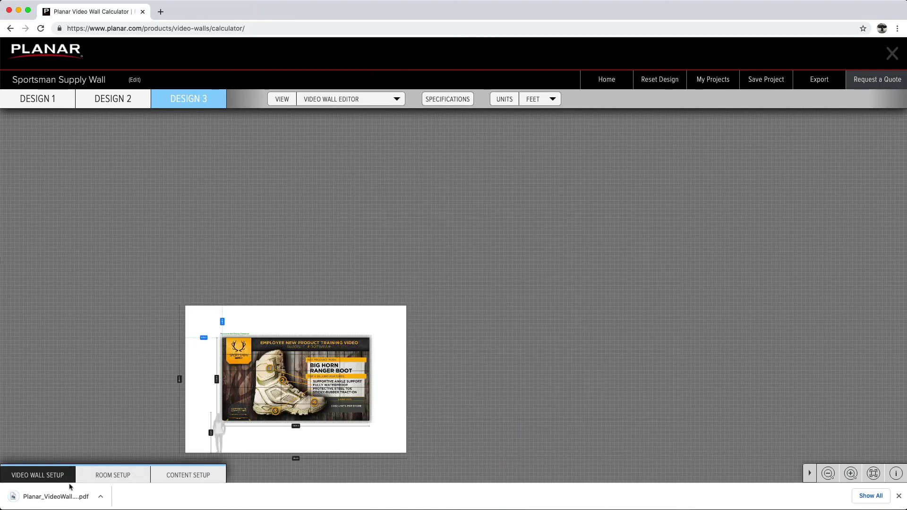
- Open the downloaded PDF summary, scroll through its 12 pages, then close it
{"action": "left_click", "coordinate": [73, 496]}
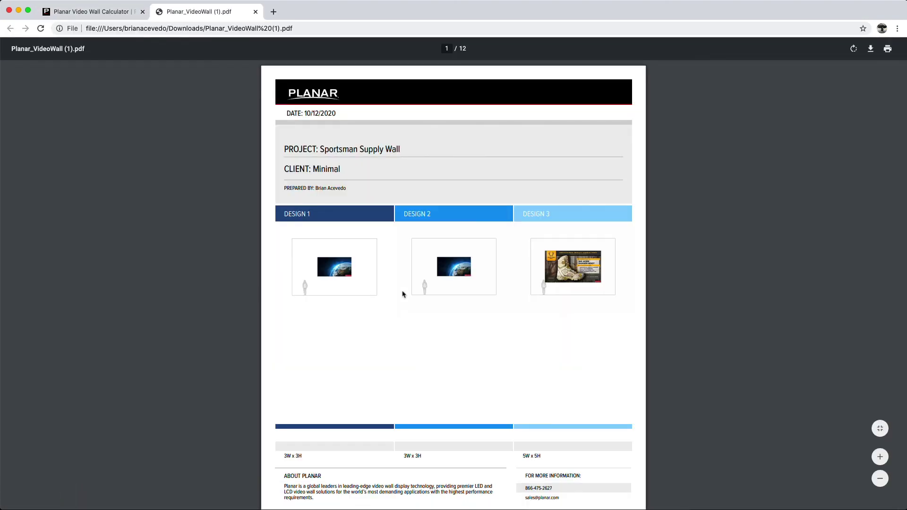
{"action": "scroll", "coordinate": [403, 294], "scroll_direction": "down", "scroll_amount": 8}
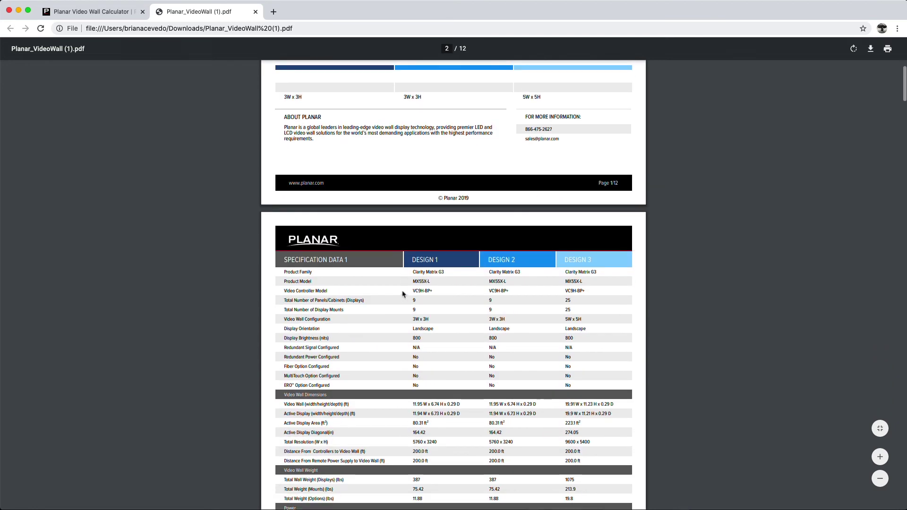
{"action": "scroll", "coordinate": [403, 294], "scroll_direction": "down", "scroll_amount": 17}
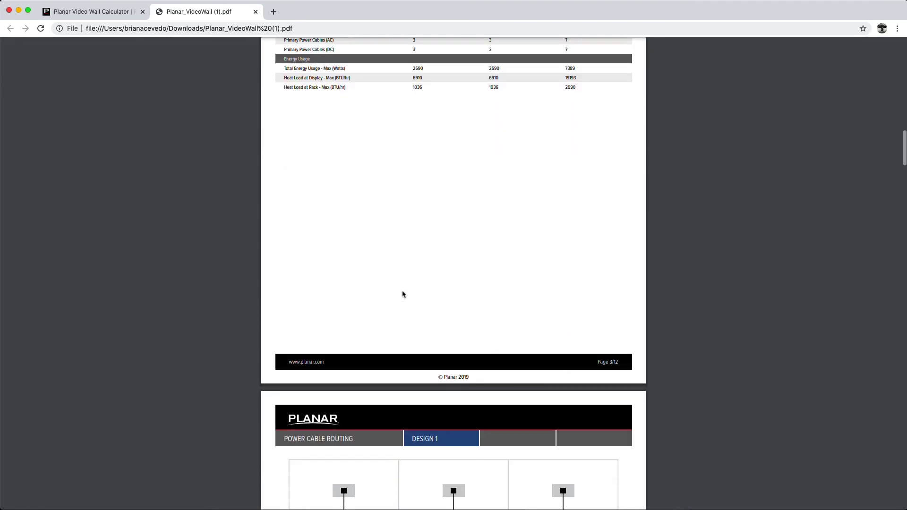
{"action": "scroll", "coordinate": [402, 294], "scroll_direction": "down", "scroll_amount": 10}
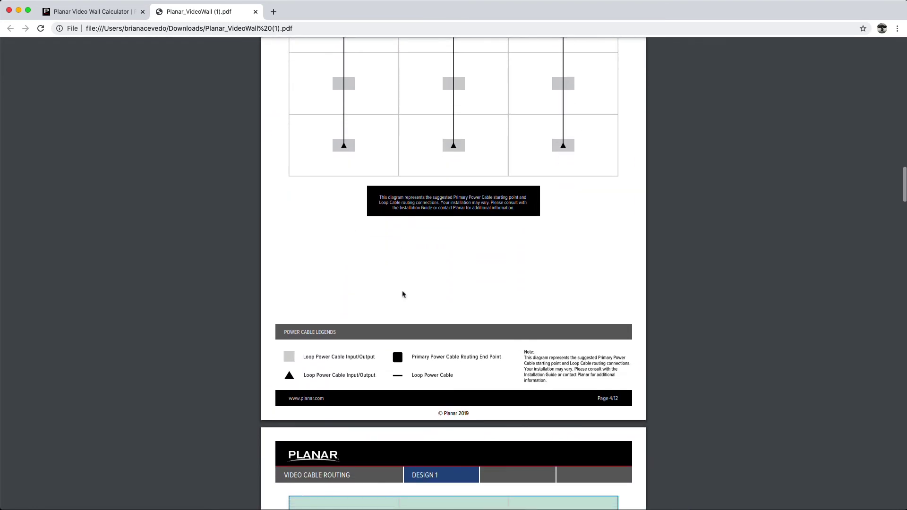
{"action": "scroll", "coordinate": [403, 294], "scroll_direction": "down", "scroll_amount": 5}
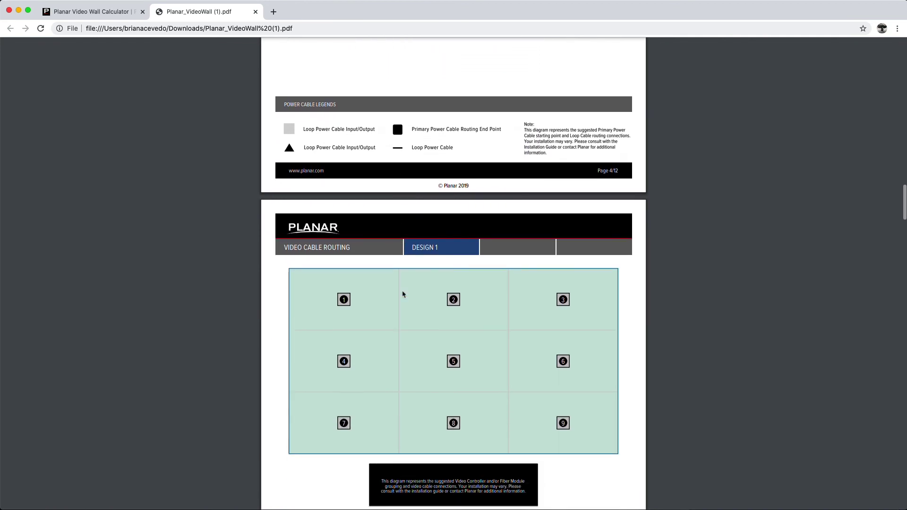
{"action": "scroll", "coordinate": [403, 294], "scroll_direction": "down", "scroll_amount": 9}
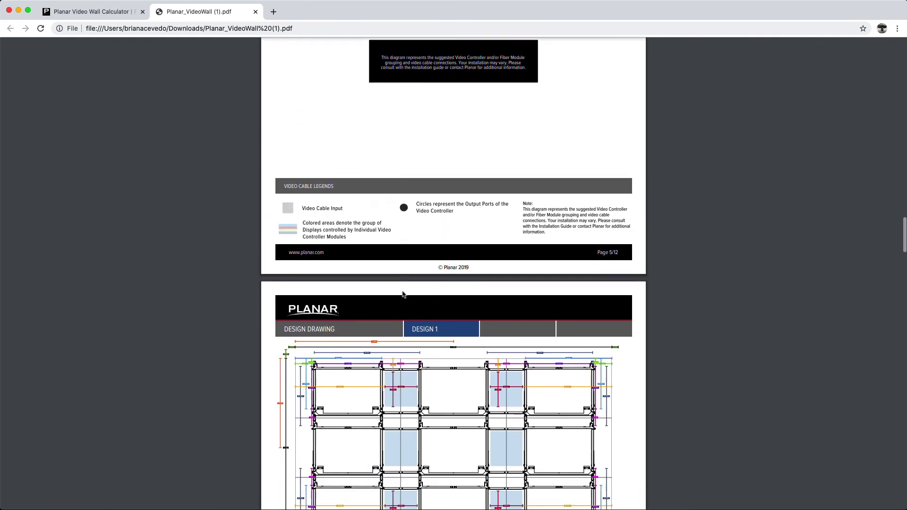
{"action": "scroll", "coordinate": [402, 294], "scroll_direction": "up", "scroll_amount": 20}
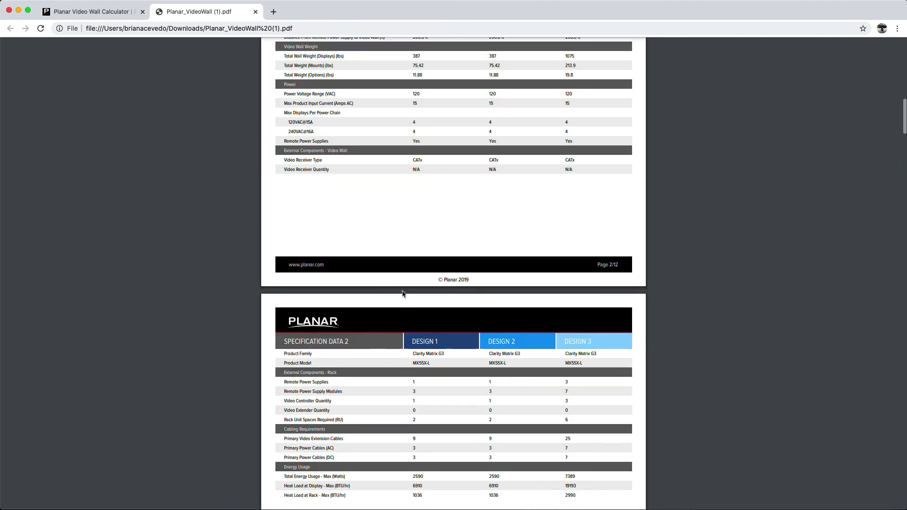
{"action": "scroll", "coordinate": [402, 294], "scroll_direction": "up", "scroll_amount": 15}
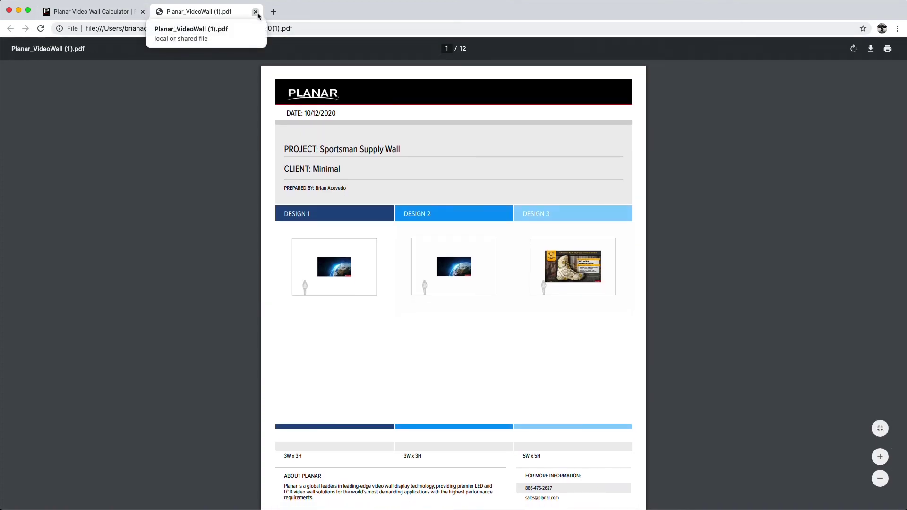
{"action": "left_click", "coordinate": [256, 12]}
{"action": "left_click", "coordinate": [872, 500]}
- Reopen the Export Project dialog
{"action": "left_click", "coordinate": [818, 85]}
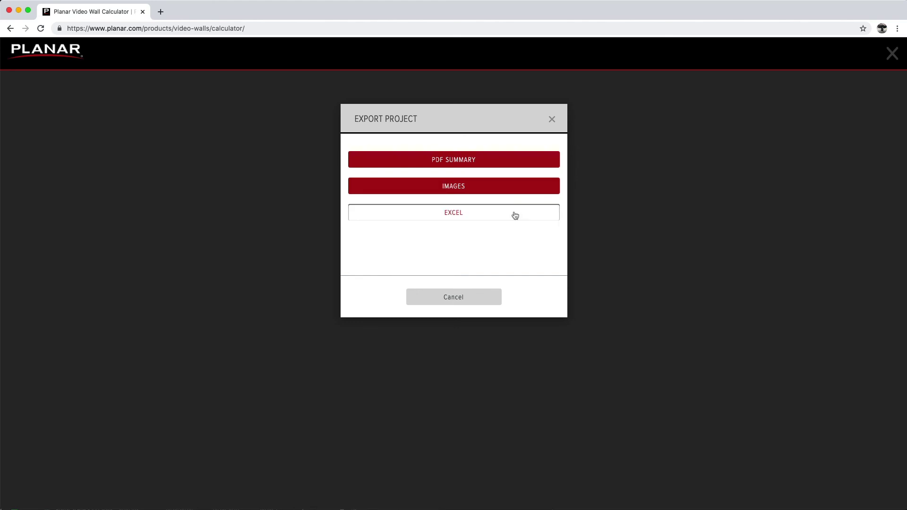
- Cancel the export dialog, then view and cancel the Request a Quote form
{"action": "left_click", "coordinate": [486, 293]}
{"action": "left_click", "coordinate": [886, 79]}
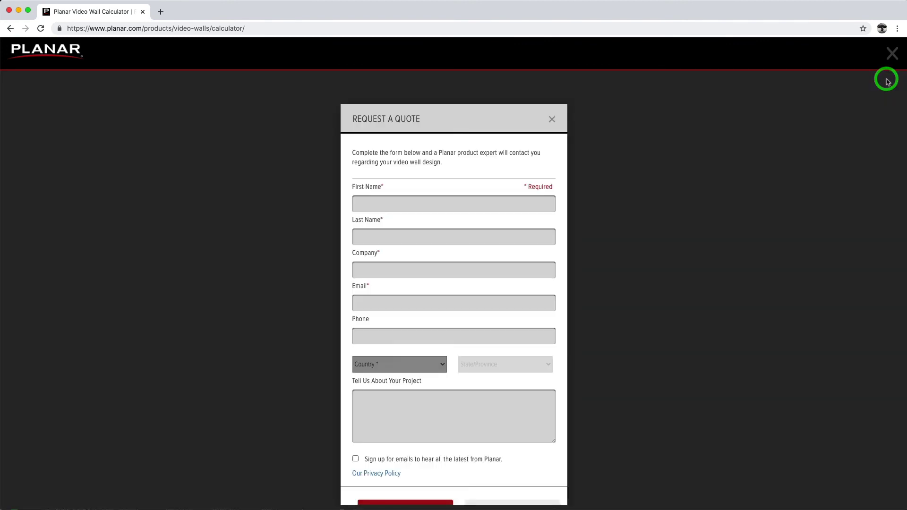
{"action": "scroll", "coordinate": [529, 184], "scroll_direction": "down", "scroll_amount": 2}
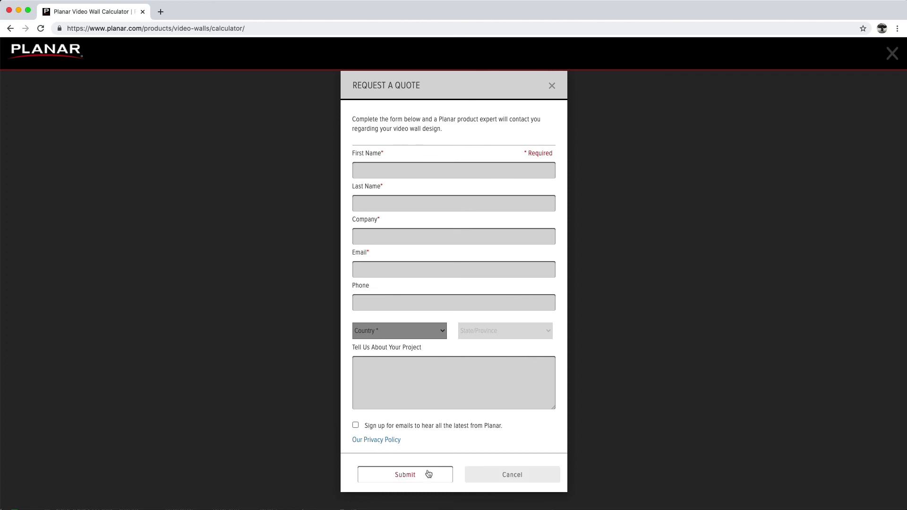
{"action": "left_click", "coordinate": [502, 474]}
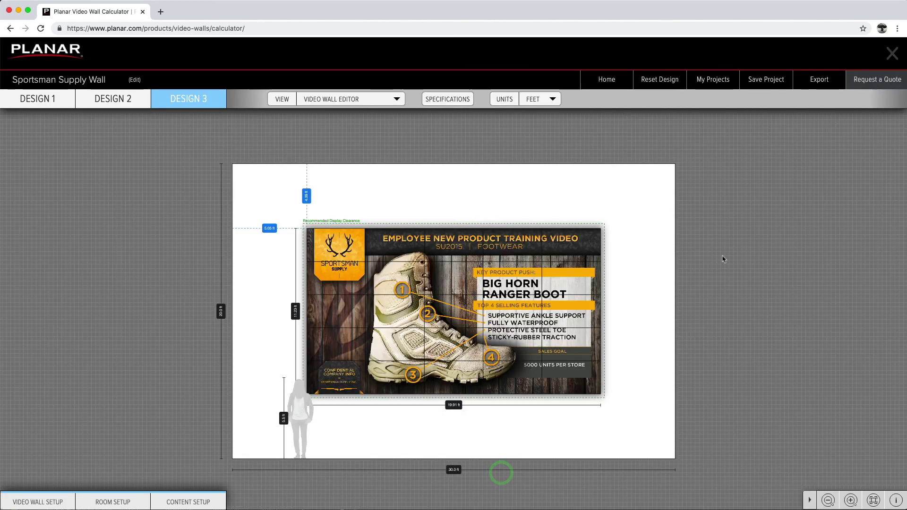